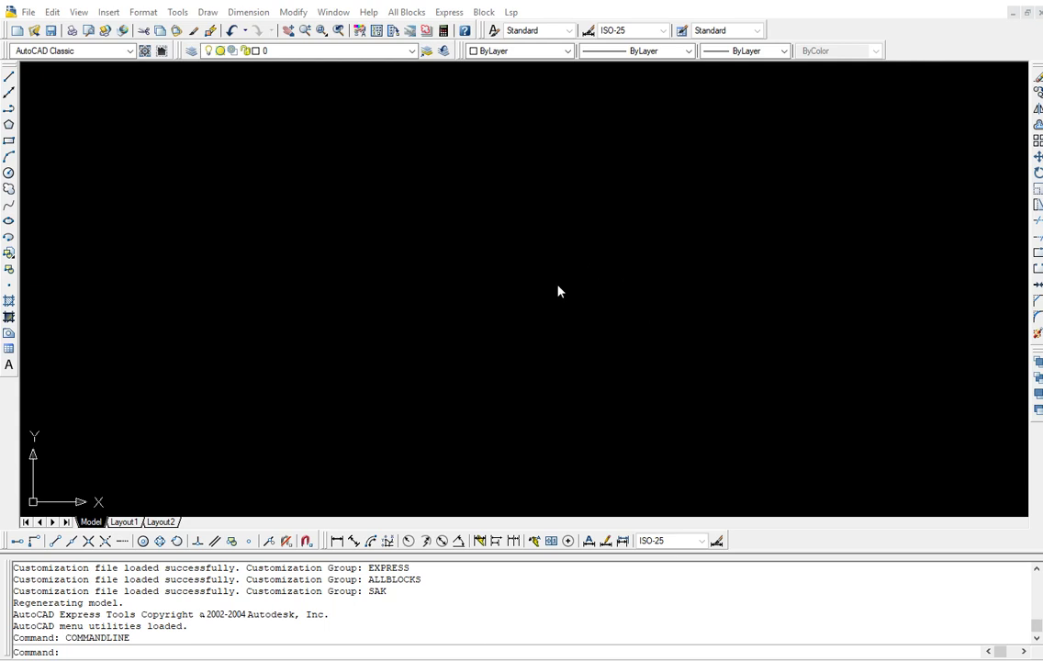
- Load the Cross Section III.lsp routine through the AP application loader
{"action": "type", "text": "a"}
{"action": "key", "text": "Return"}
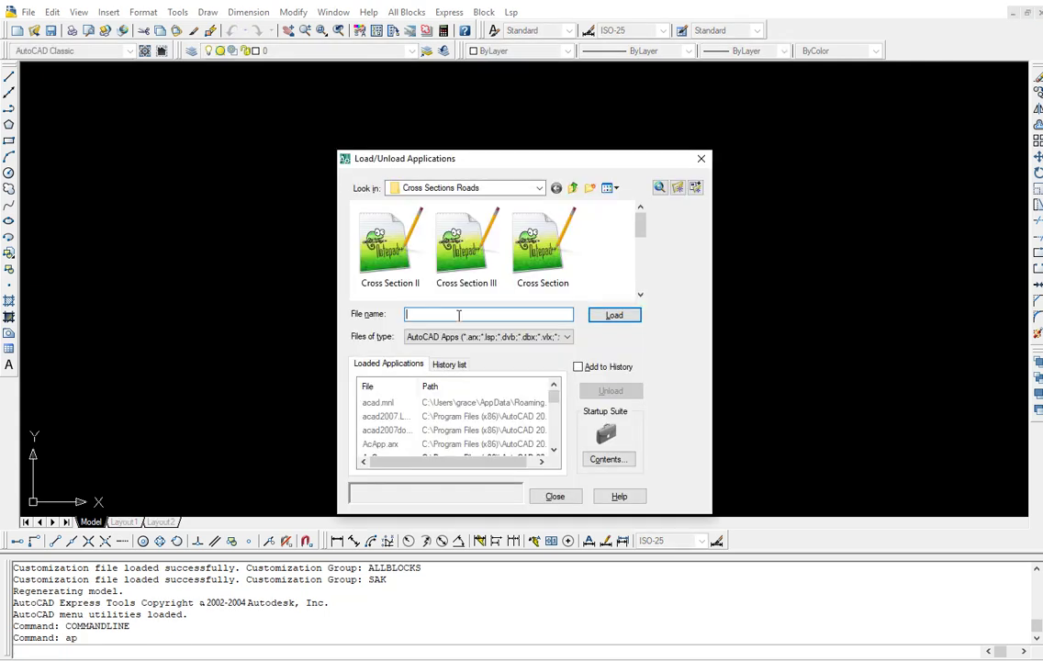
{"action": "left_click", "coordinate": [458, 240]}
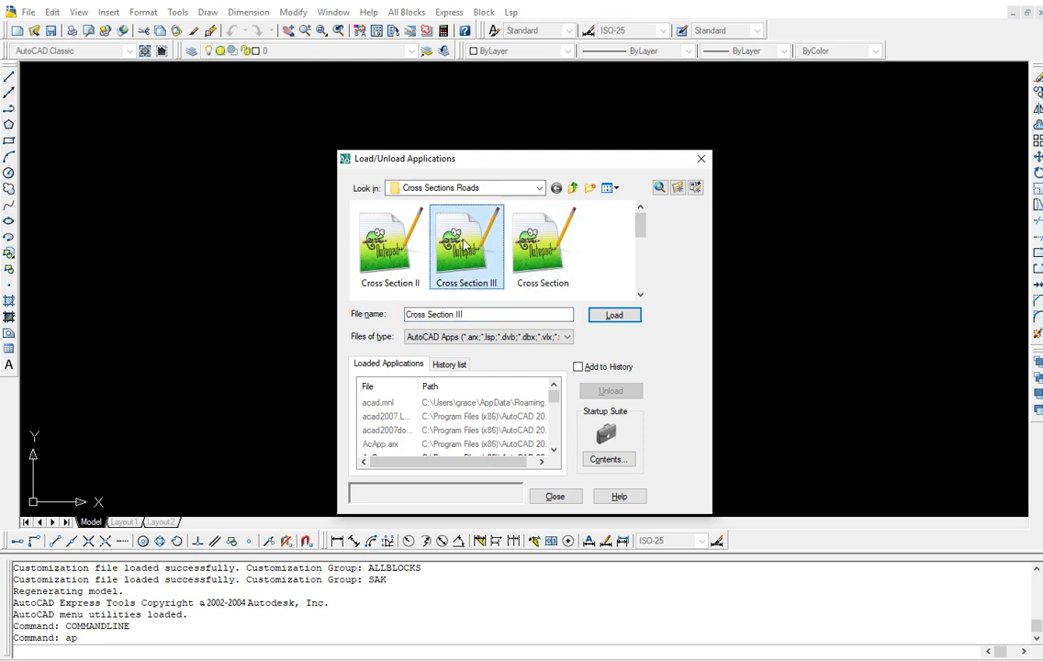
{"action": "left_click", "coordinate": [614, 315]}
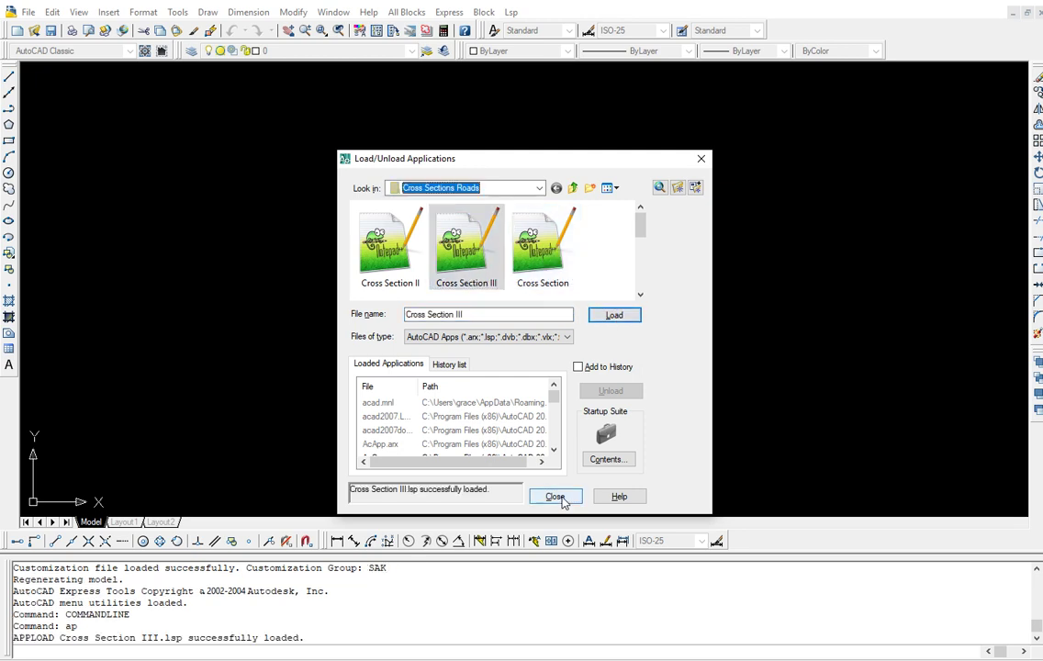
{"action": "left_click", "coordinate": [556, 497]}
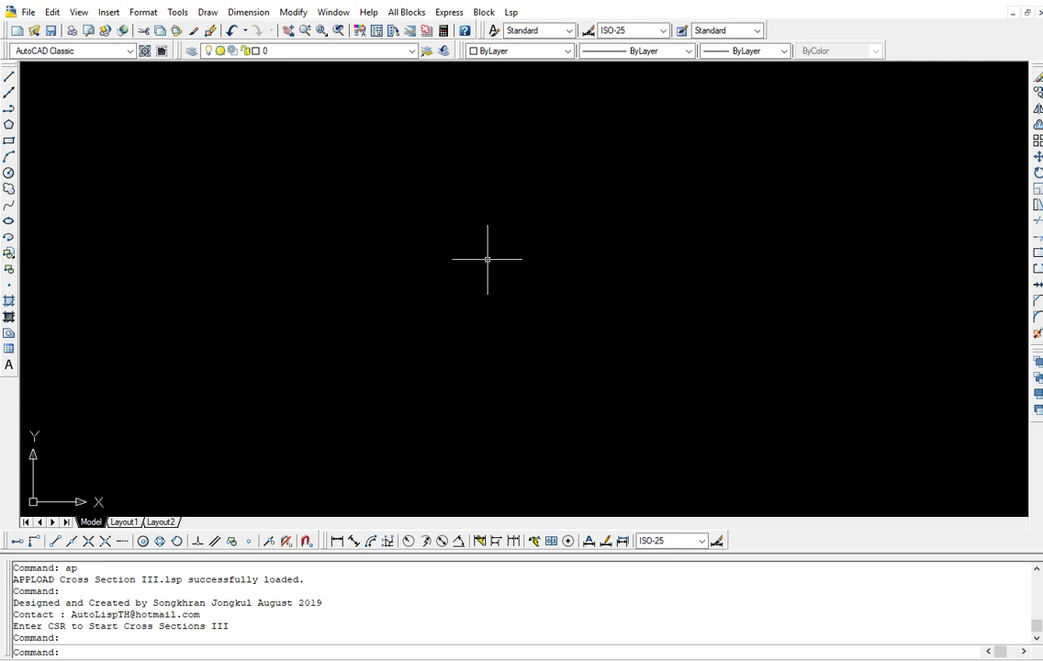
- Run CSR on the 'cross section III' Excel workbook, reading Sheet1
{"action": "type", "text": "csr"}
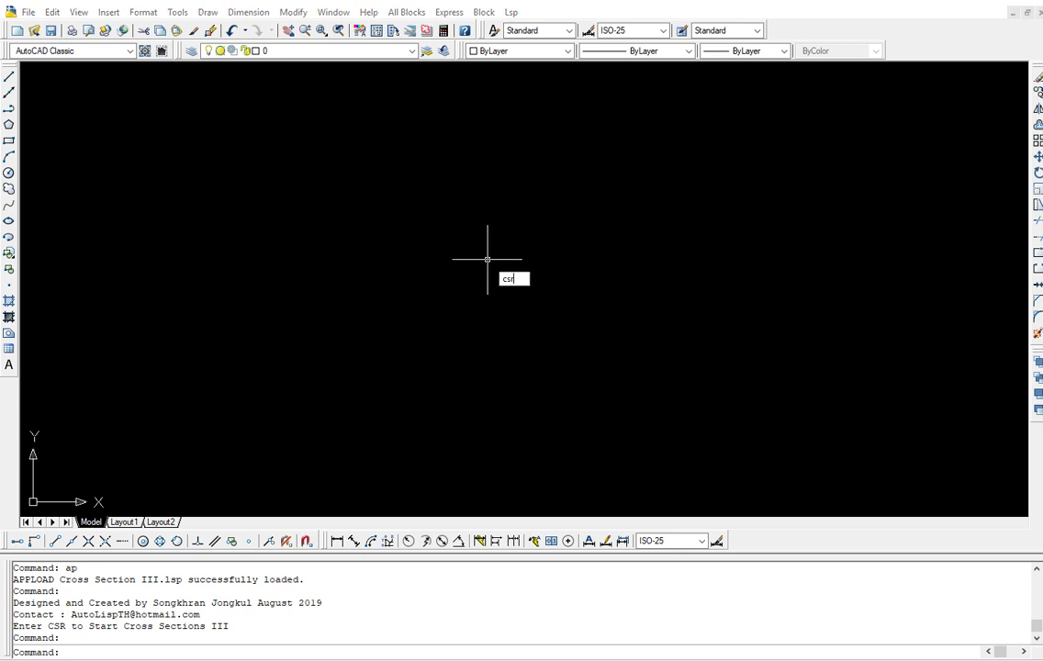
{"action": "key", "text": "Return"}
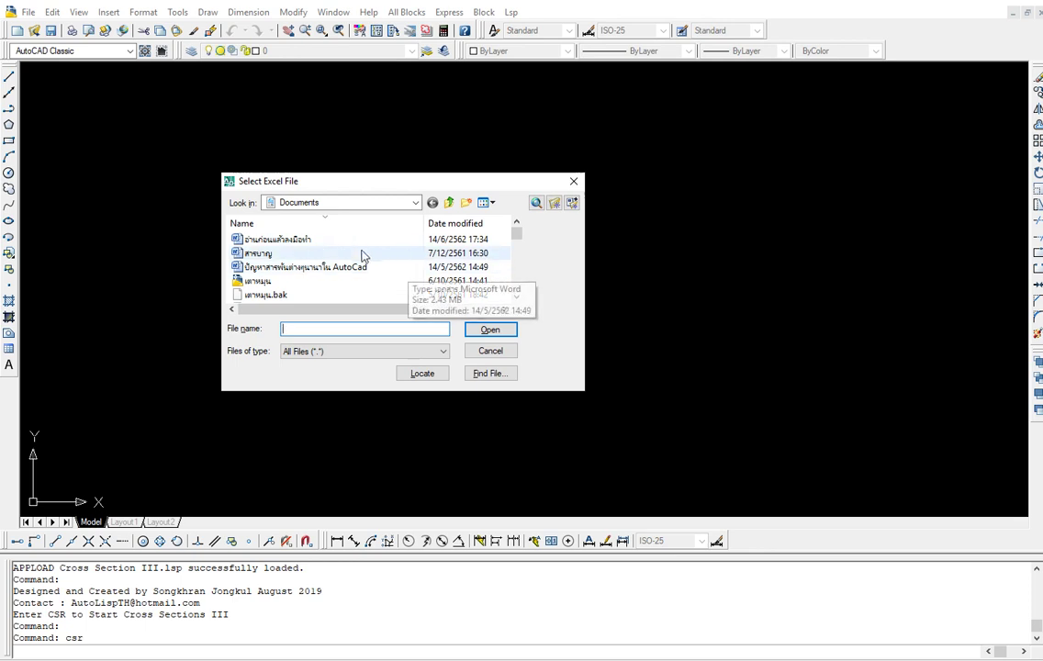
{"action": "scroll", "coordinate": [333, 248], "scroll_direction": "down", "scroll_amount": 1}
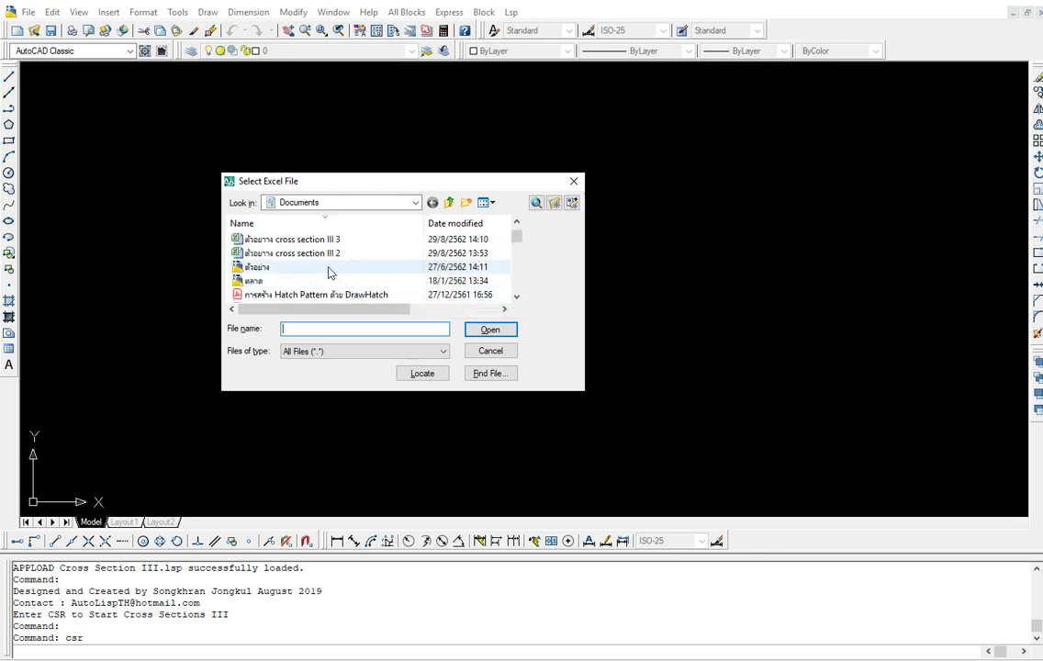
{"action": "mouse_move", "coordinate": [292, 252]}
{"action": "scroll", "coordinate": [265, 272], "scroll_direction": "up", "scroll_amount": 1}
{"action": "left_click", "coordinate": [276, 239]}
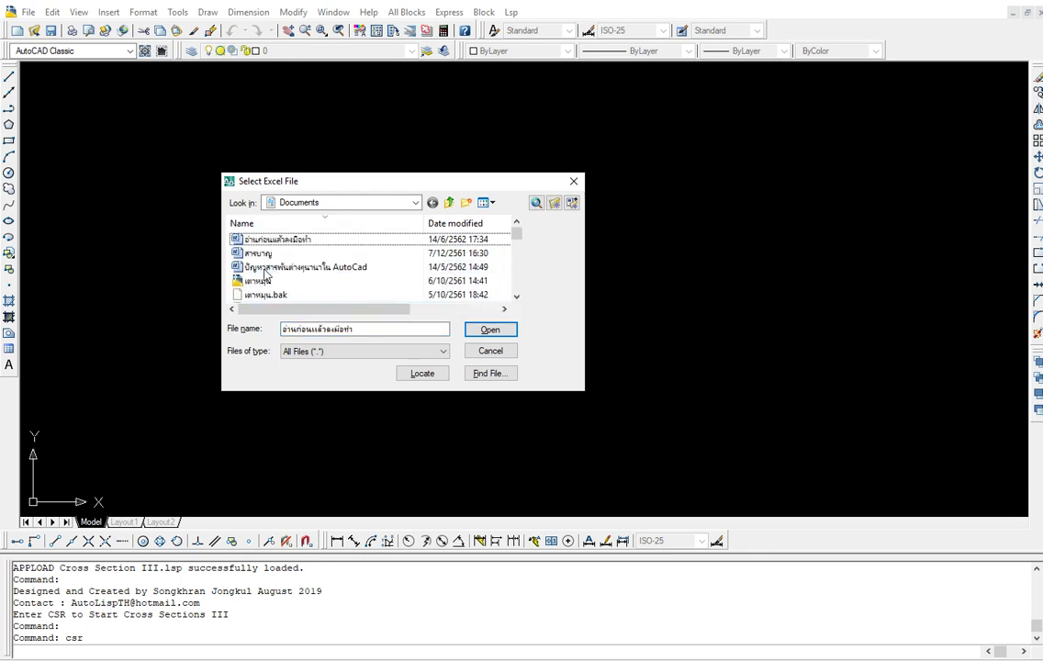
{"action": "scroll", "coordinate": [322, 248], "scroll_direction": "down", "scroll_amount": 2}
{"action": "scroll", "coordinate": [291, 272], "scroll_direction": "up", "scroll_amount": 1}
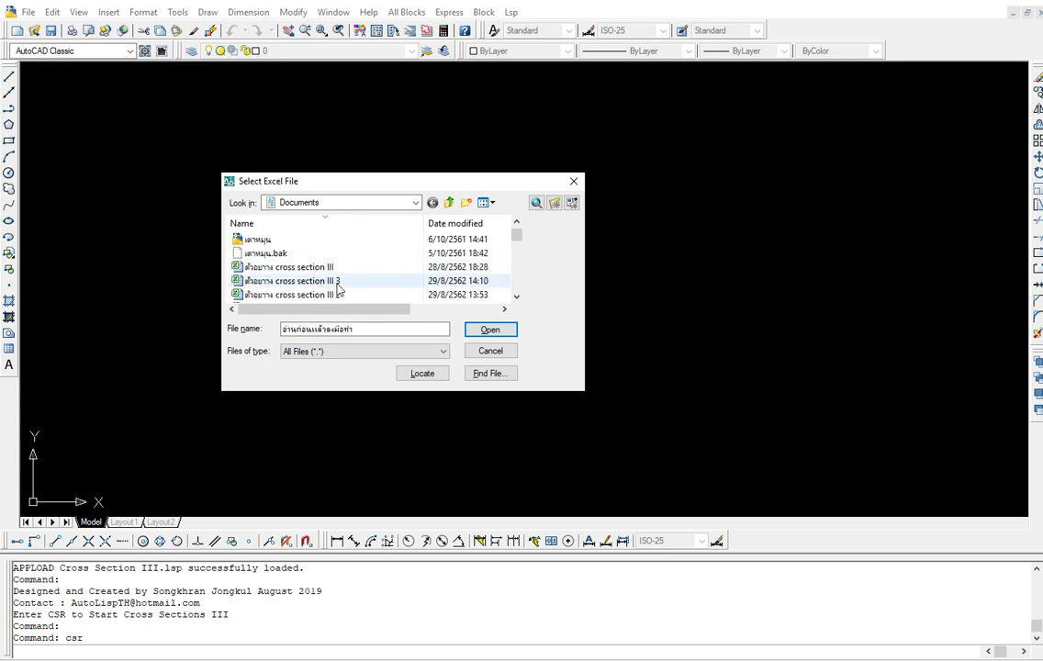
{"action": "left_click", "coordinate": [294, 267]}
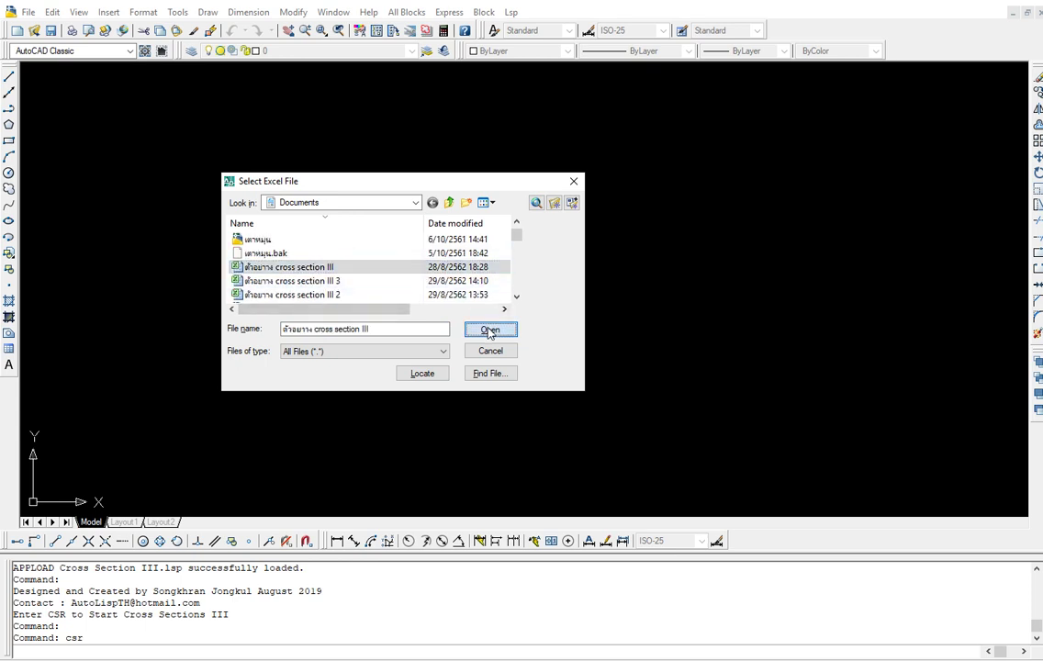
{"action": "left_click", "coordinate": [492, 329]}
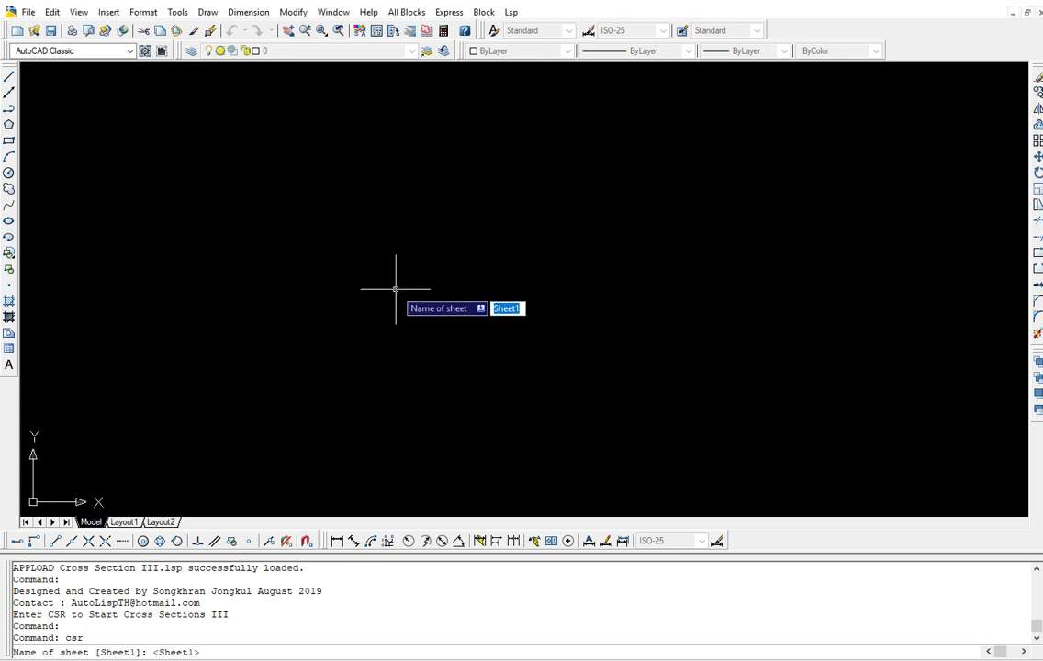
{"action": "key", "text": "Return"}
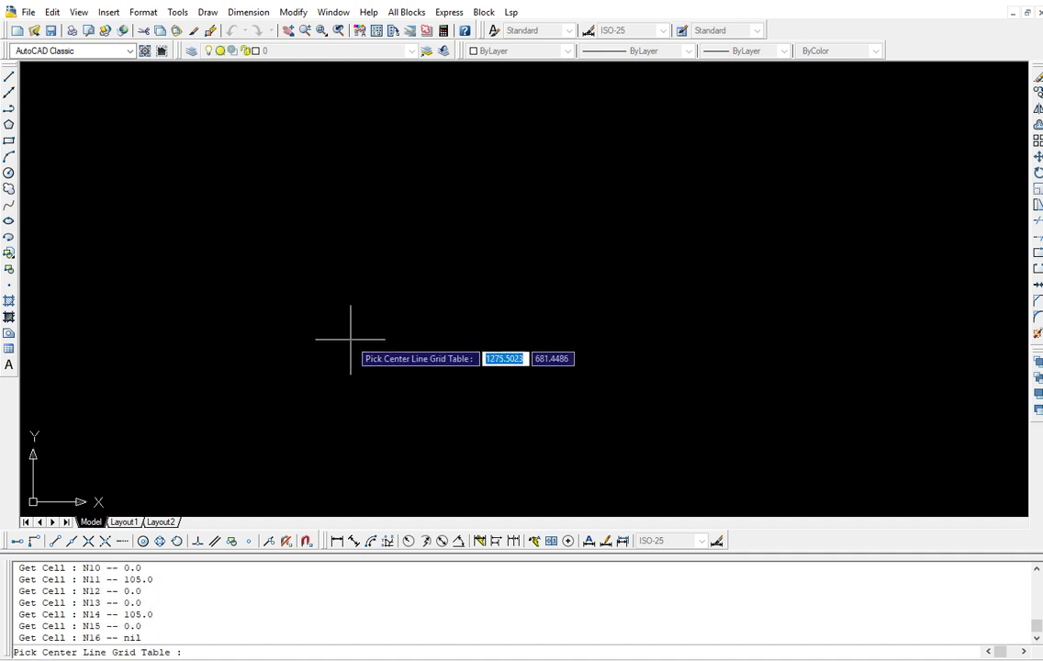
- Pick the centre point so the three cross section III grid tables are plotted
{"action": "left_click", "coordinate": [273, 341]}
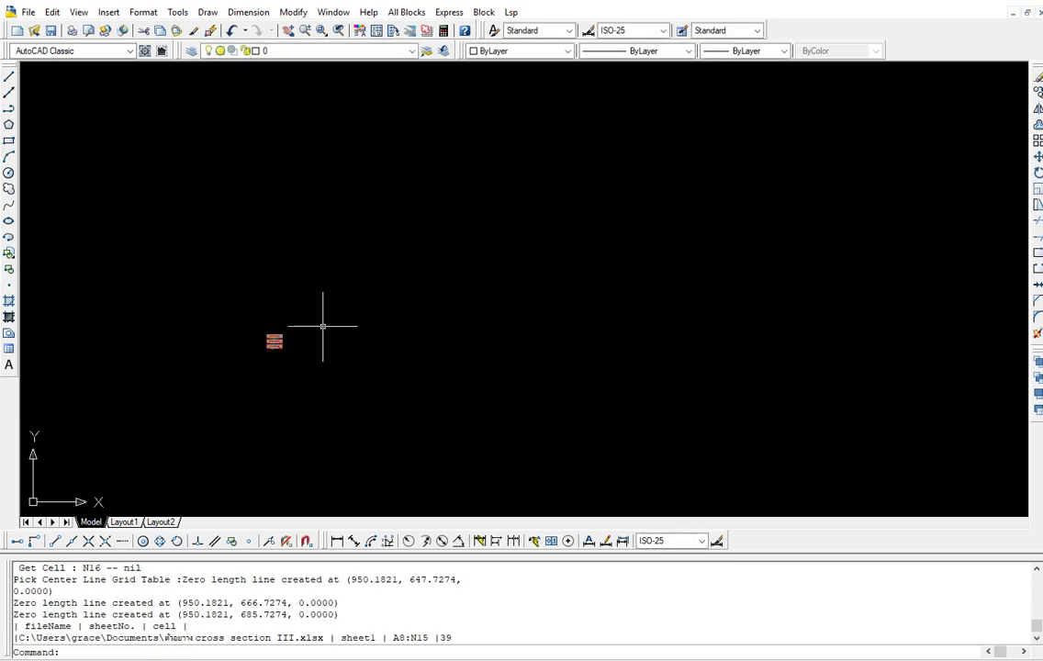
{"action": "scroll", "coordinate": [275, 367], "scroll_direction": "up", "scroll_amount": 2}
{"action": "scroll", "coordinate": [274, 418], "scroll_direction": "up", "scroll_amount": 2}
{"action": "scroll", "coordinate": [287, 249], "scroll_direction": "up", "scroll_amount": 2}
{"action": "scroll", "coordinate": [288, 249], "scroll_direction": "up", "scroll_amount": 2}
{"action": "scroll", "coordinate": [287, 244], "scroll_direction": "down", "scroll_amount": 3}
{"action": "scroll", "coordinate": [384, 233], "scroll_direction": "up", "scroll_amount": 1}
{"action": "scroll", "coordinate": [426, 244], "scroll_direction": "up", "scroll_amount": 1}
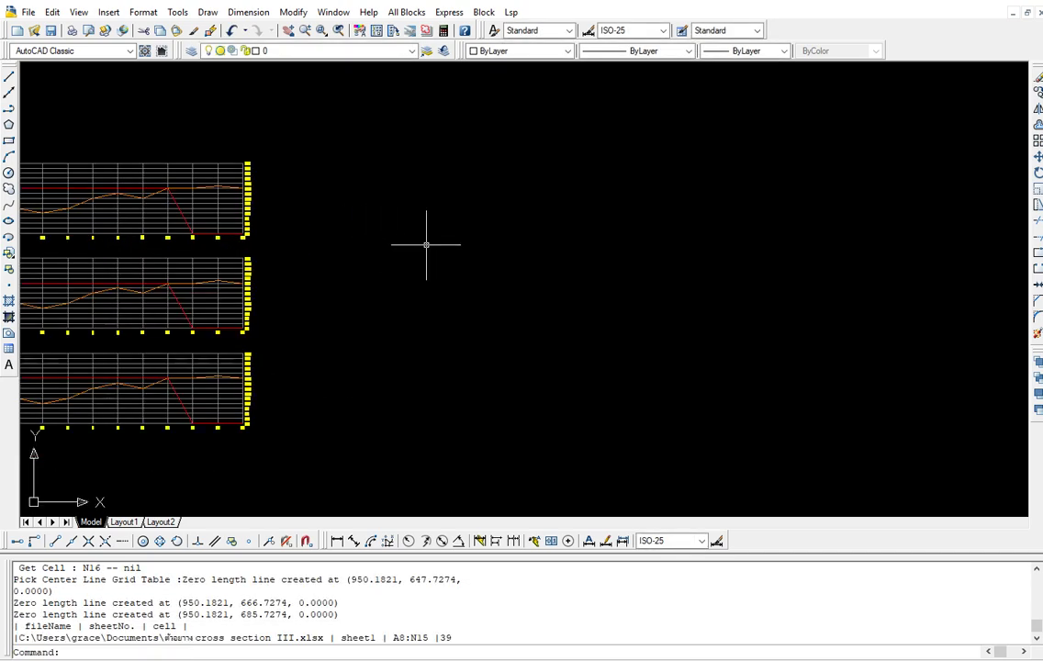
- Pan the view to bring the charts into the middle of the canvas
{"action": "left_click", "coordinate": [289, 30]}
{"action": "mouse_move", "coordinate": [254, 77]}
{"action": "left_mouse_down"}
{"action": "mouse_move", "coordinate": [694, 212]}
{"action": "mouse_move", "coordinate": [626, 172]}
{"action": "left_mouse_up"}
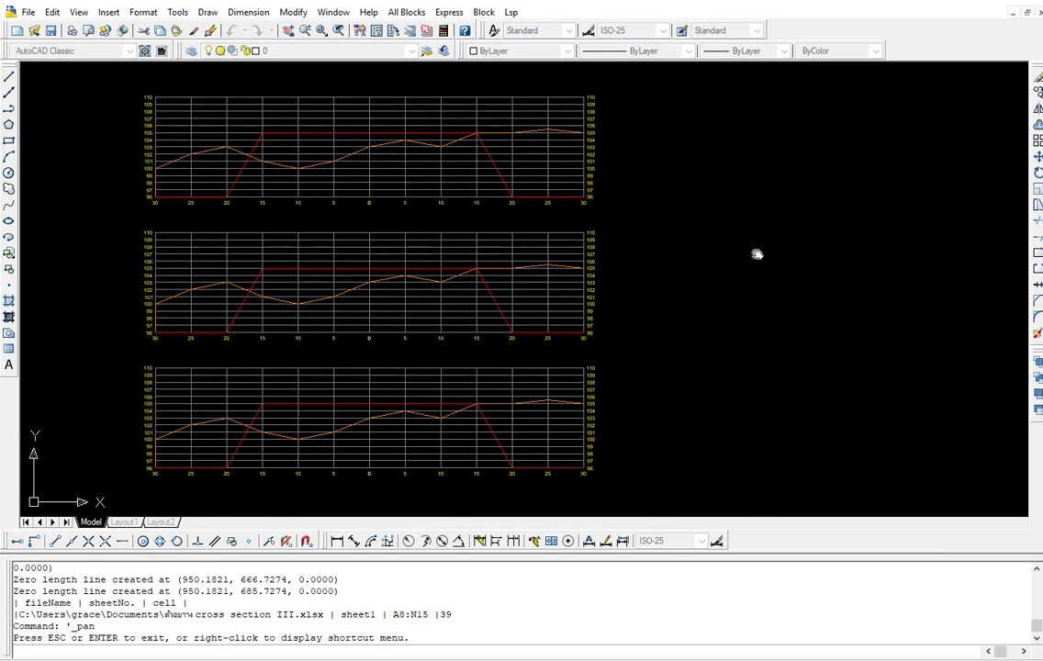
{"action": "left_click_drag", "start_coordinate": [838, 265], "coordinate": [244, 268]}
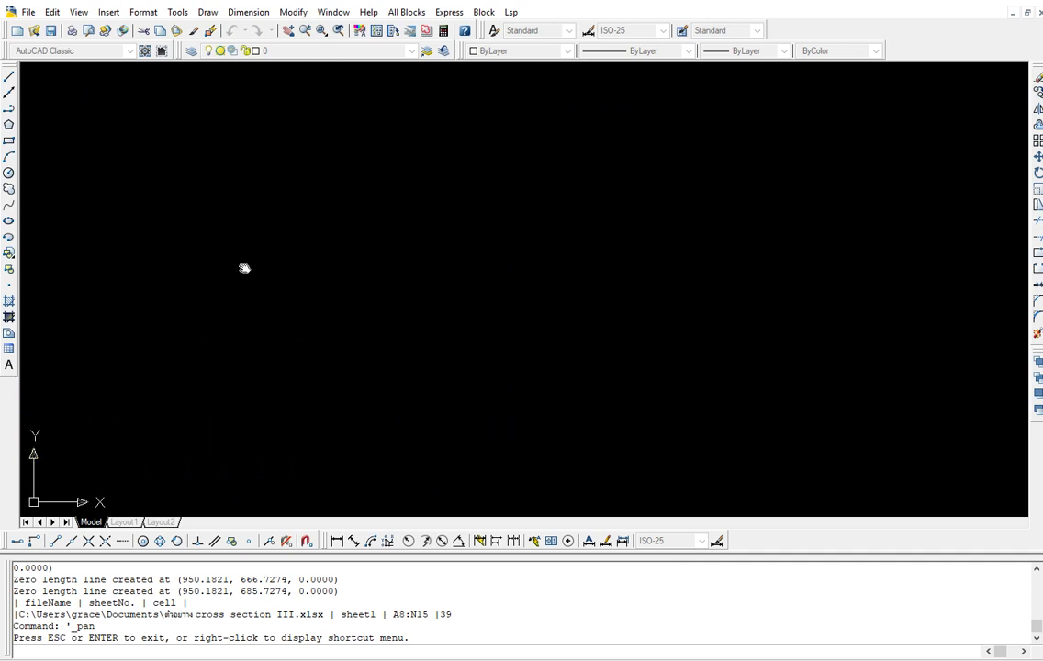
{"action": "right_click", "coordinate": [379, 275]}
{"action": "left_click", "coordinate": [406, 281]}
- Run CSR again on the 'cross section III 2' workbook, reading Sheet1
{"action": "type", "text": "csr"}
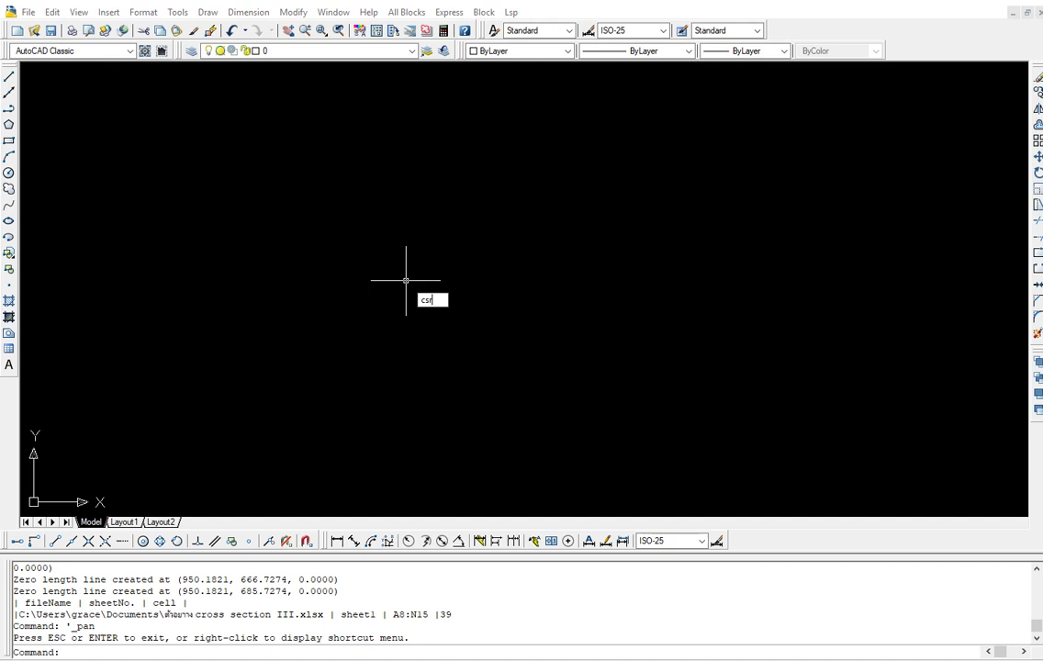
{"action": "key", "text": "Return"}
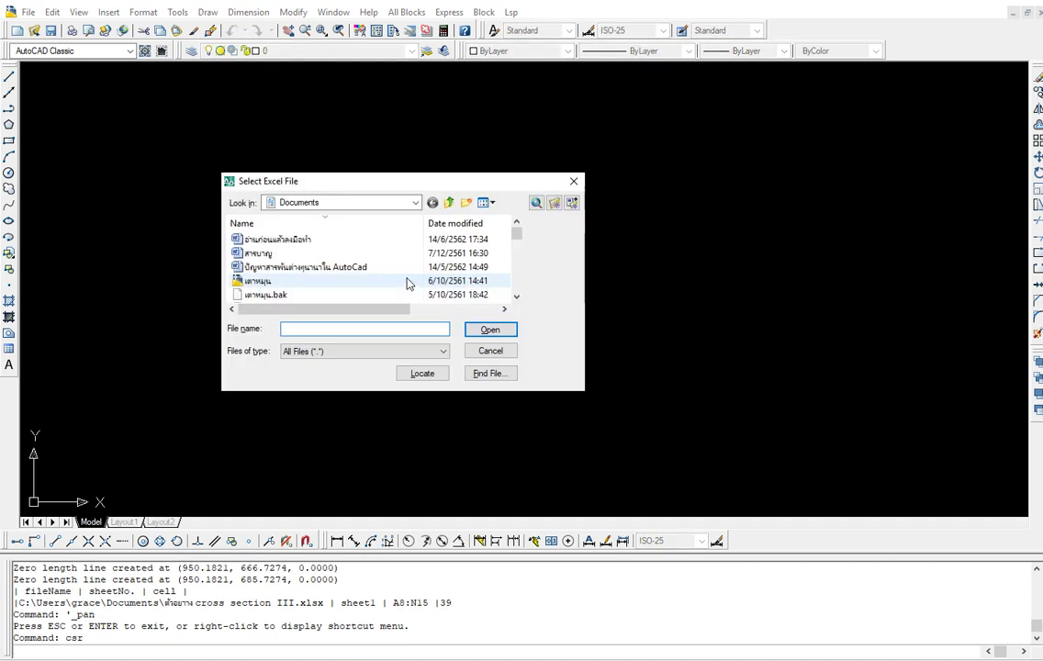
{"action": "left_click", "coordinate": [338, 255]}
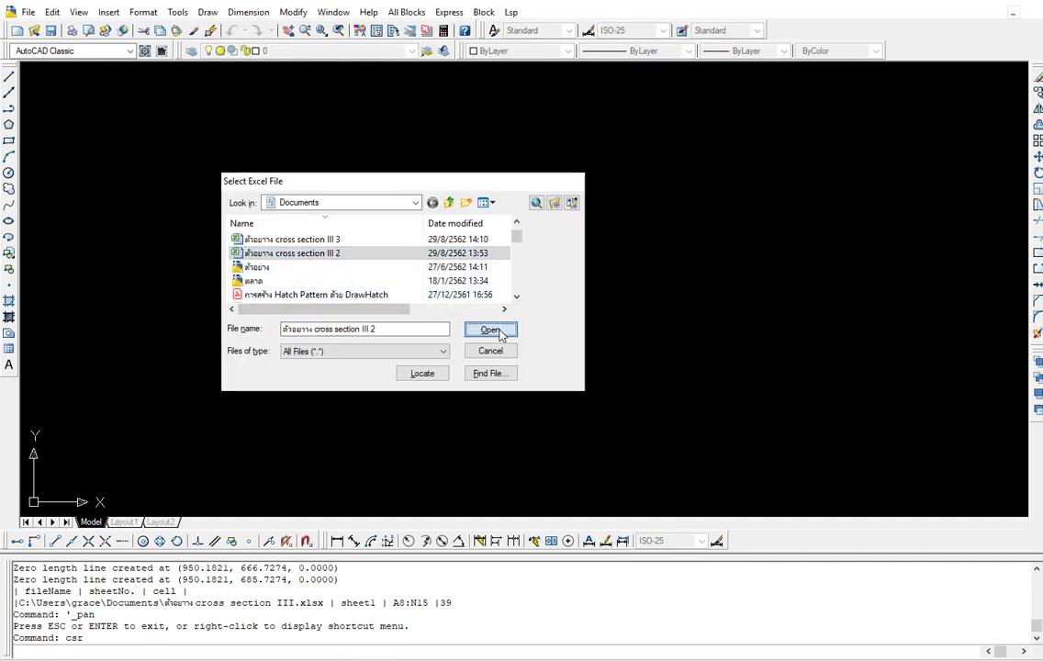
{"action": "left_click", "coordinate": [490, 329]}
{"action": "key", "text": "Return"}
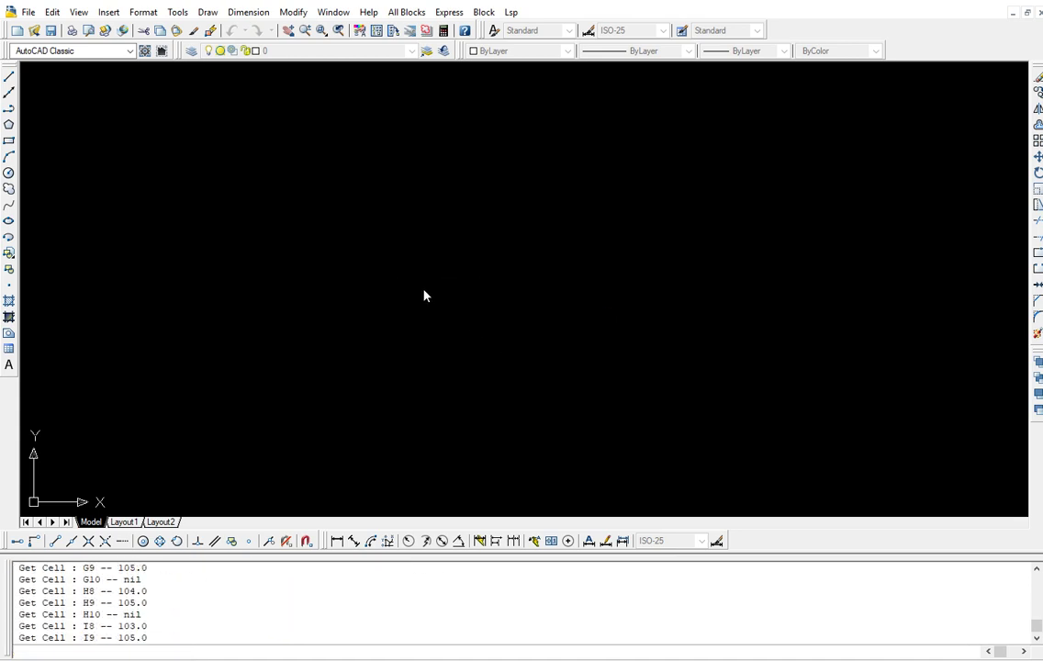
- Place the cross section III 2 grid table beside the middle existing chart
{"action": "left_click", "coordinate": [351, 317]}
{"action": "scroll", "coordinate": [362, 351], "scroll_direction": "down", "scroll_amount": 4}
{"action": "scroll", "coordinate": [349, 355], "scroll_direction": "up", "scroll_amount": 2}
{"action": "scroll", "coordinate": [338, 354], "scroll_direction": "up", "scroll_amount": 2}
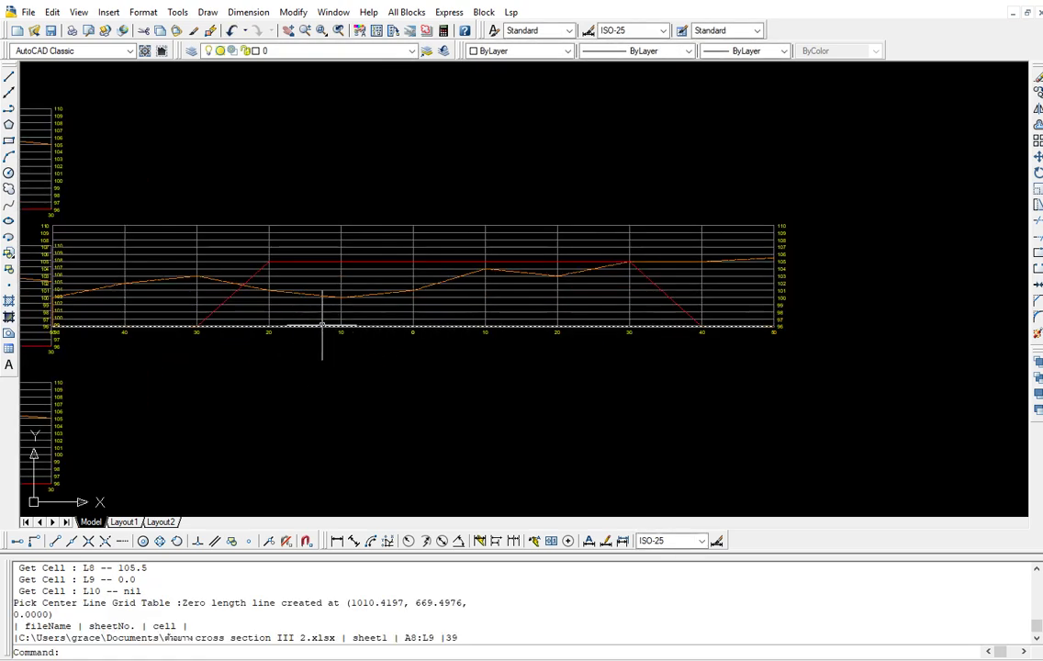
{"action": "scroll", "coordinate": [323, 326], "scroll_direction": "up", "scroll_amount": 2}
{"action": "scroll", "coordinate": [322, 326], "scroll_direction": "down", "scroll_amount": 2}
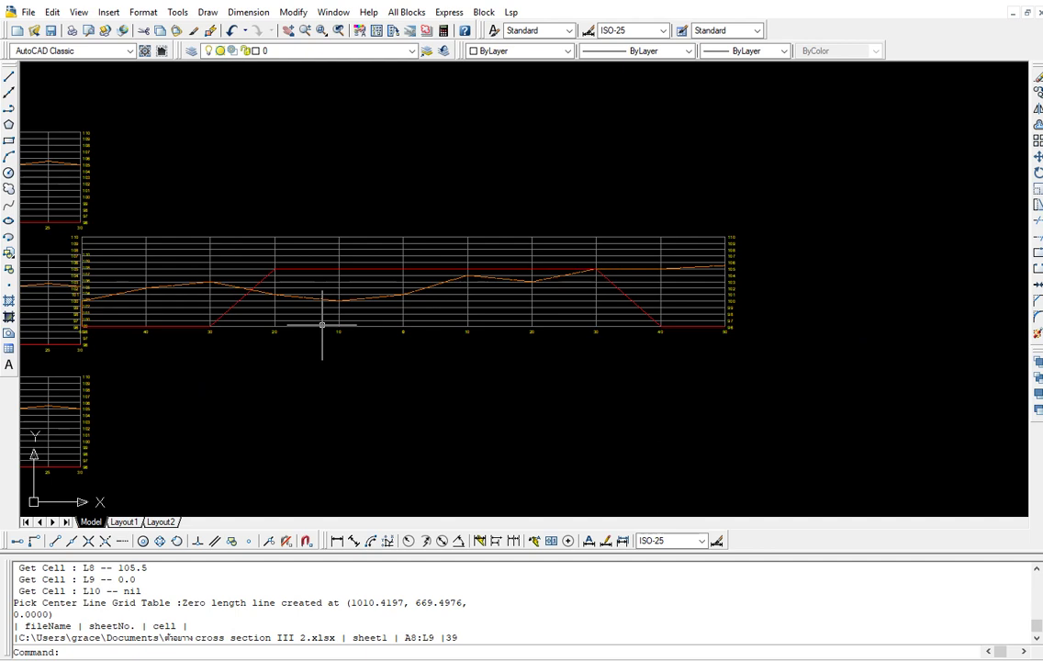
{"action": "scroll", "coordinate": [359, 317], "scroll_direction": "up", "scroll_amount": 3}
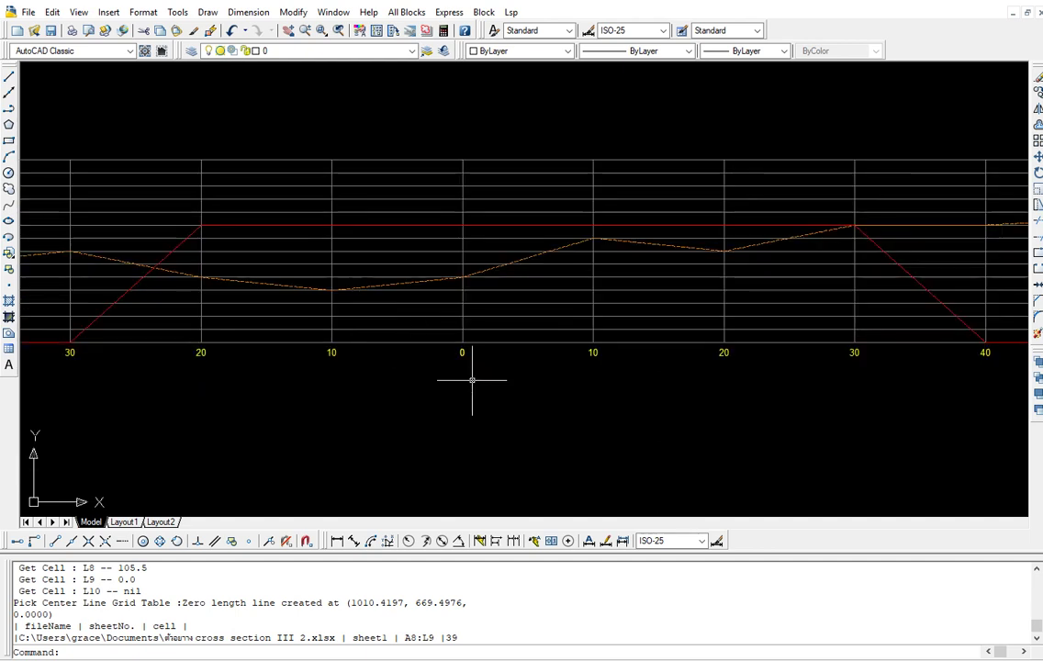
{"action": "scroll", "coordinate": [472, 379], "scroll_direction": "down", "scroll_amount": 2}
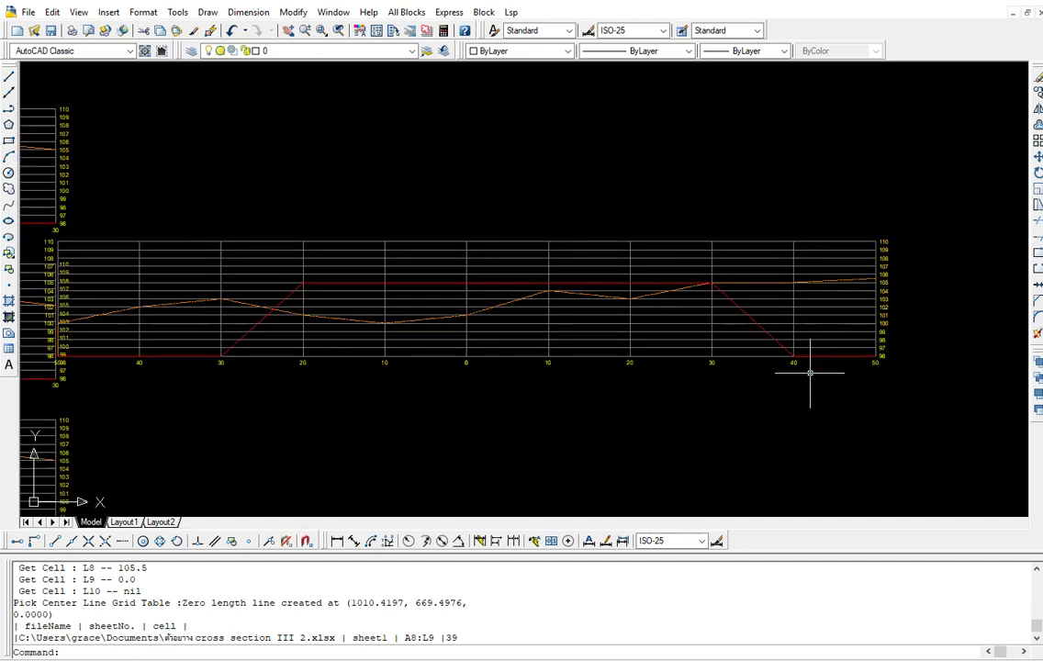
{"action": "scroll", "coordinate": [810, 377], "scroll_direction": "down", "scroll_amount": 2}
{"action": "scroll", "coordinate": [810, 377], "scroll_direction": "down", "scroll_amount": 2}
- Pan the view so all four grid tables are visible
{"action": "left_click", "coordinate": [287, 30]}
{"action": "left_click_drag", "start_coordinate": [766, 219], "coordinate": [473, 209]}
{"action": "right_click", "coordinate": [473, 209]}
{"action": "left_click", "coordinate": [496, 218]}
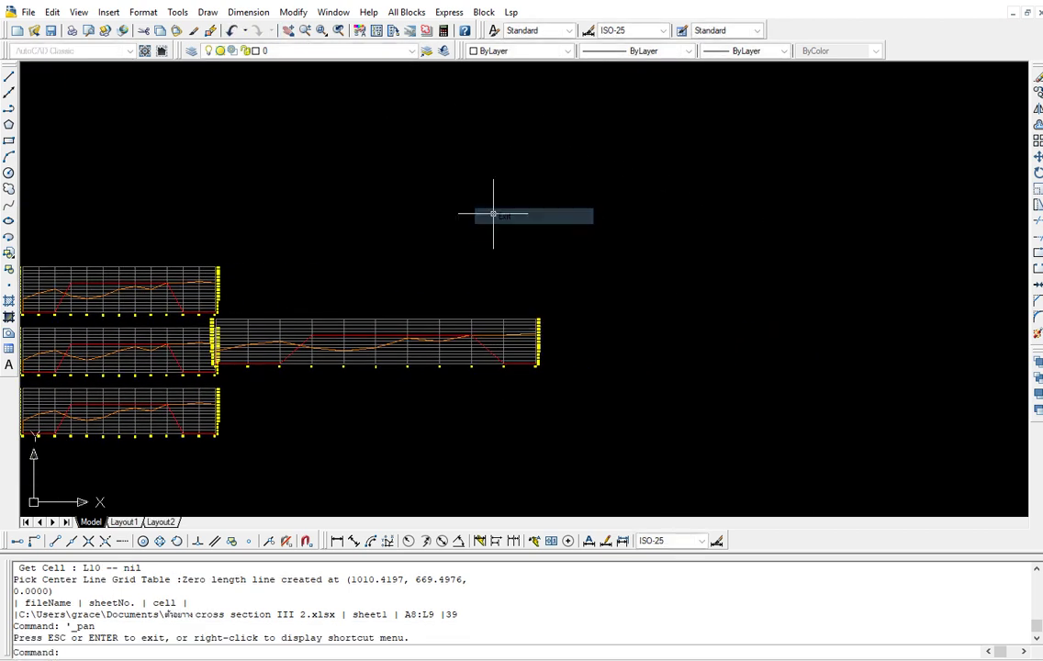
- Run CSR on the 'cross section III 3' workbook, reading Sheet1
{"action": "type", "text": "csr"}
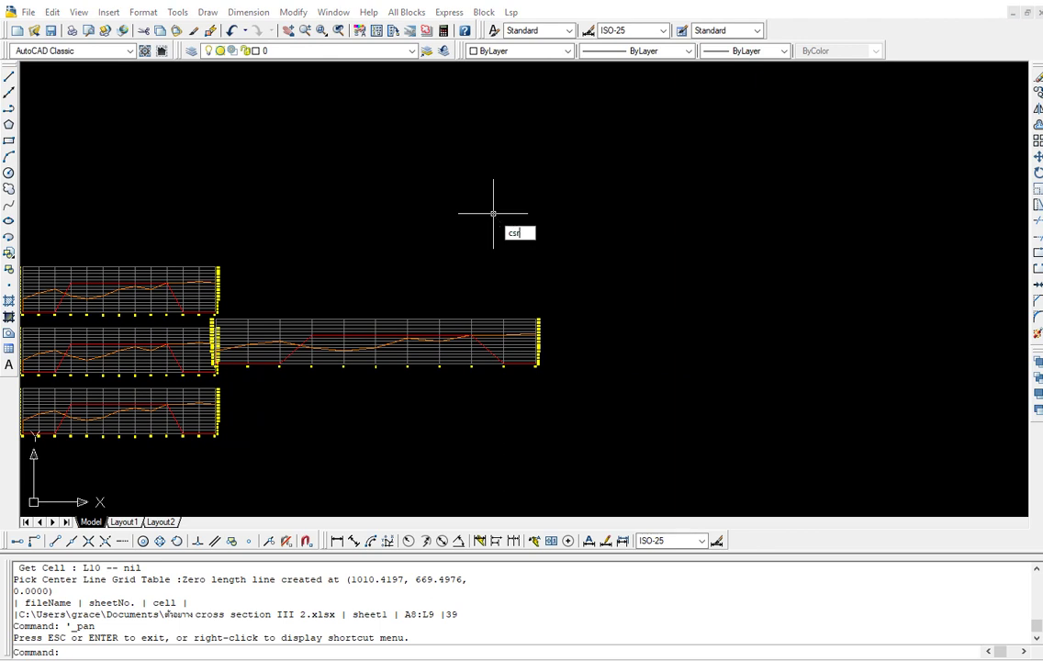
{"action": "key", "text": "Return"}
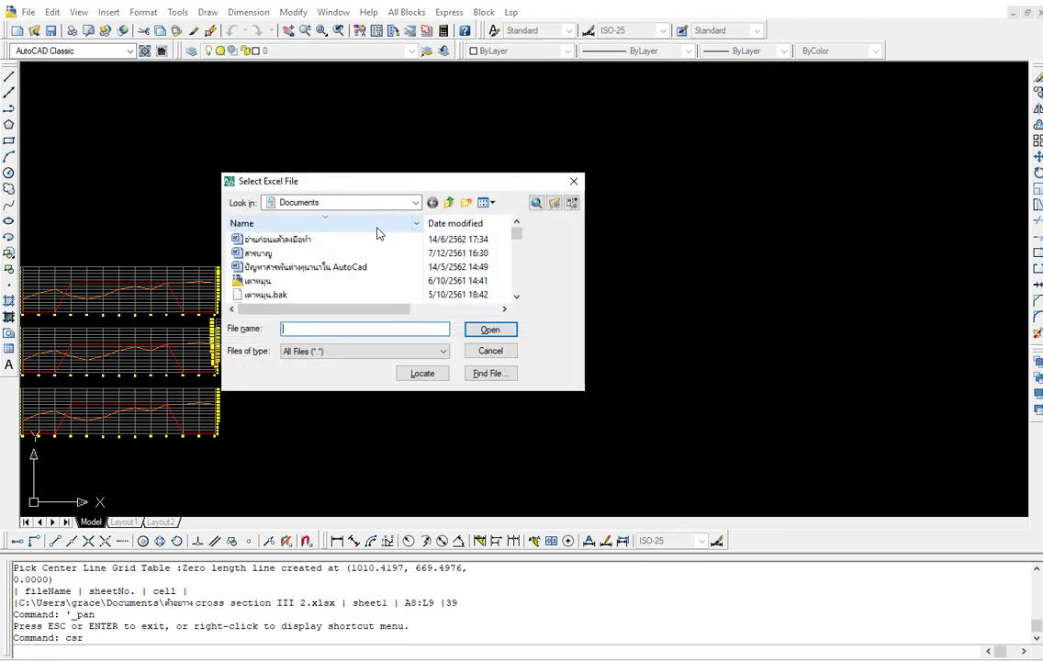
{"action": "scroll", "coordinate": [358, 266], "scroll_direction": "up", "scroll_amount": 3}
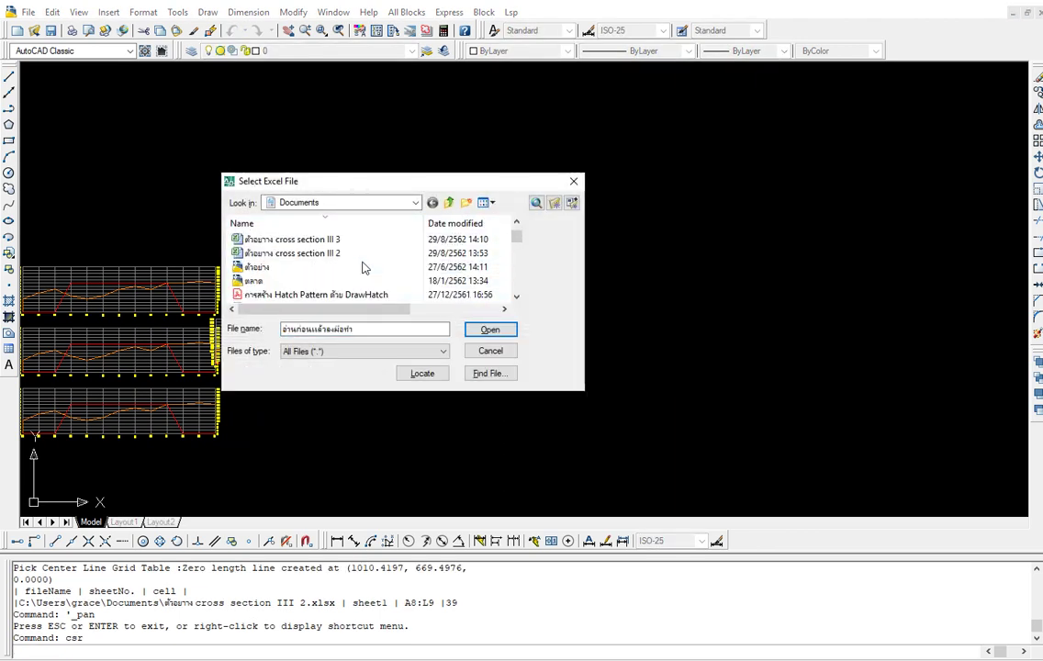
{"action": "left_click", "coordinate": [330, 241]}
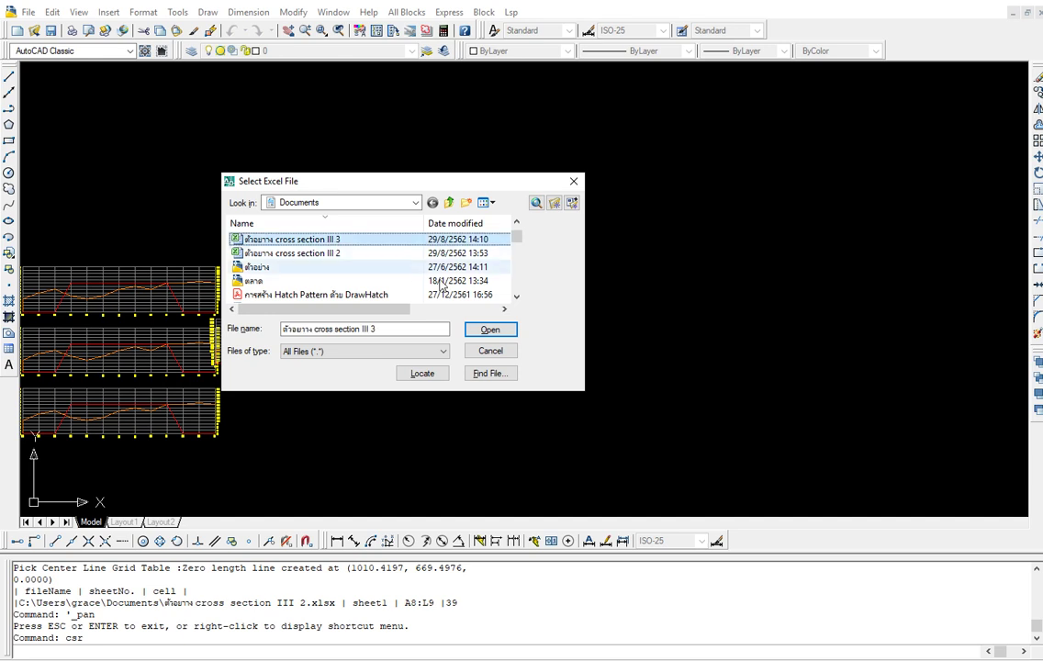
{"action": "left_click", "coordinate": [490, 333]}
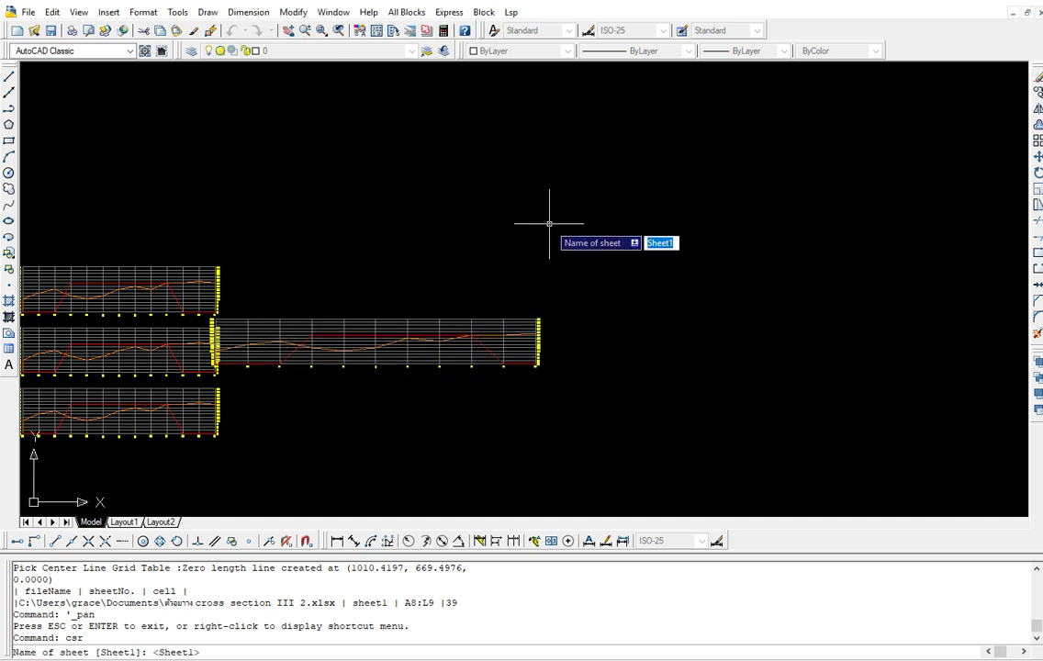
{"action": "key", "text": "Return"}
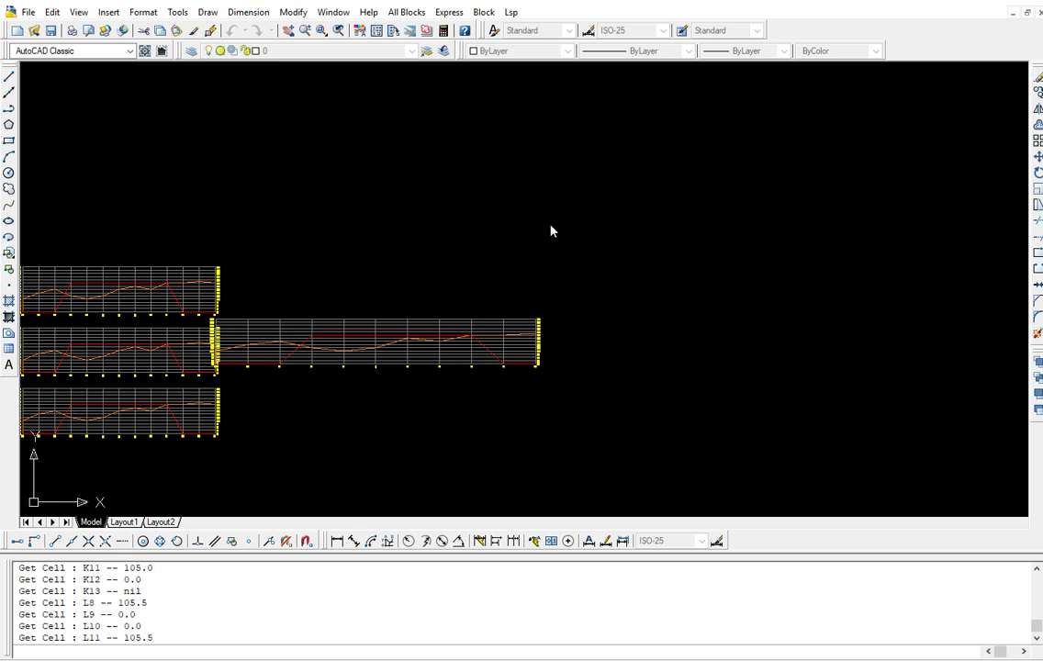
- Place the cross section III 3 grids, then window-select both new grids
{"action": "left_click", "coordinate": [509, 187]}
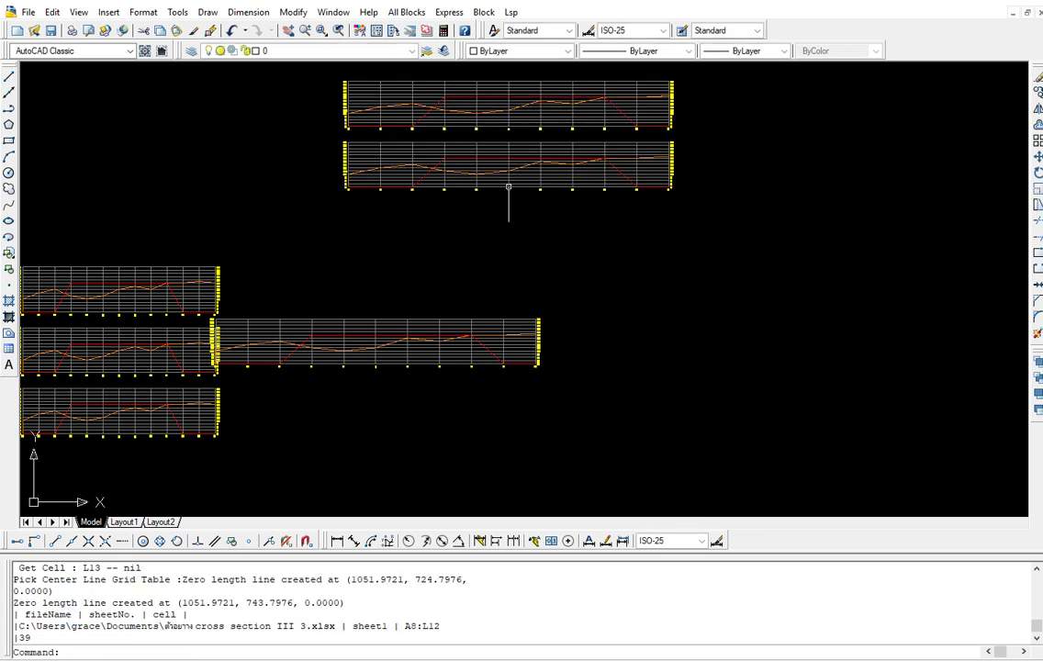
{"action": "left_click", "coordinate": [732, 214]}
{"action": "left_click", "coordinate": [310, 68]}
- Move the two cross section III 3 grids directly above the left stack
{"action": "type", "text": "m"}
{"action": "key", "text": "Return"}
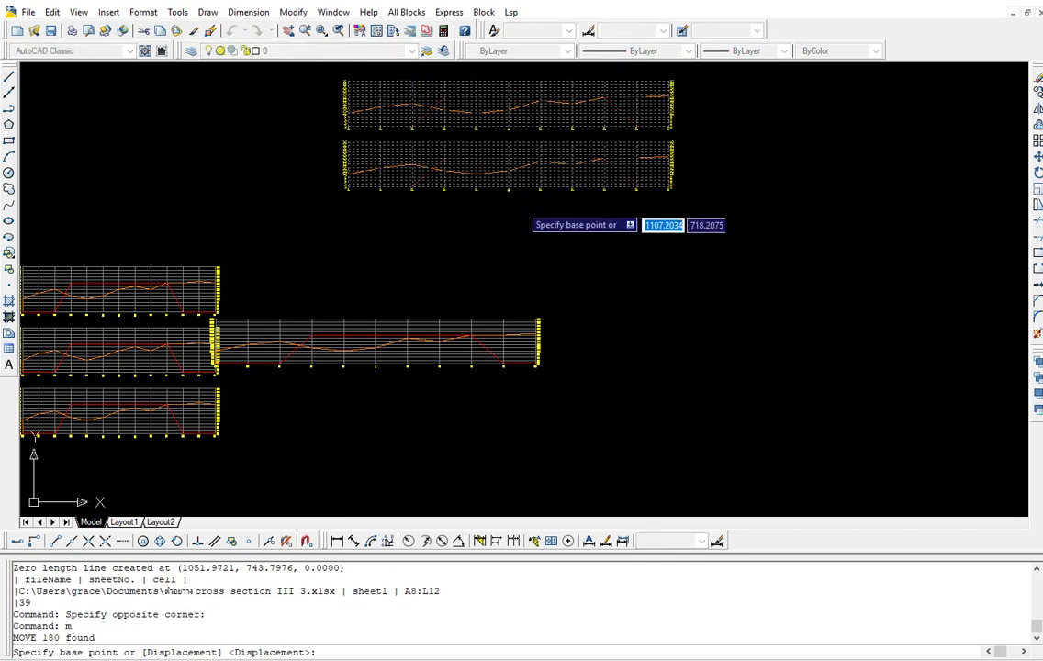
{"action": "left_click", "coordinate": [510, 189]}
{"action": "scroll", "coordinate": [510, 189], "scroll_direction": "down", "scroll_amount": 4}
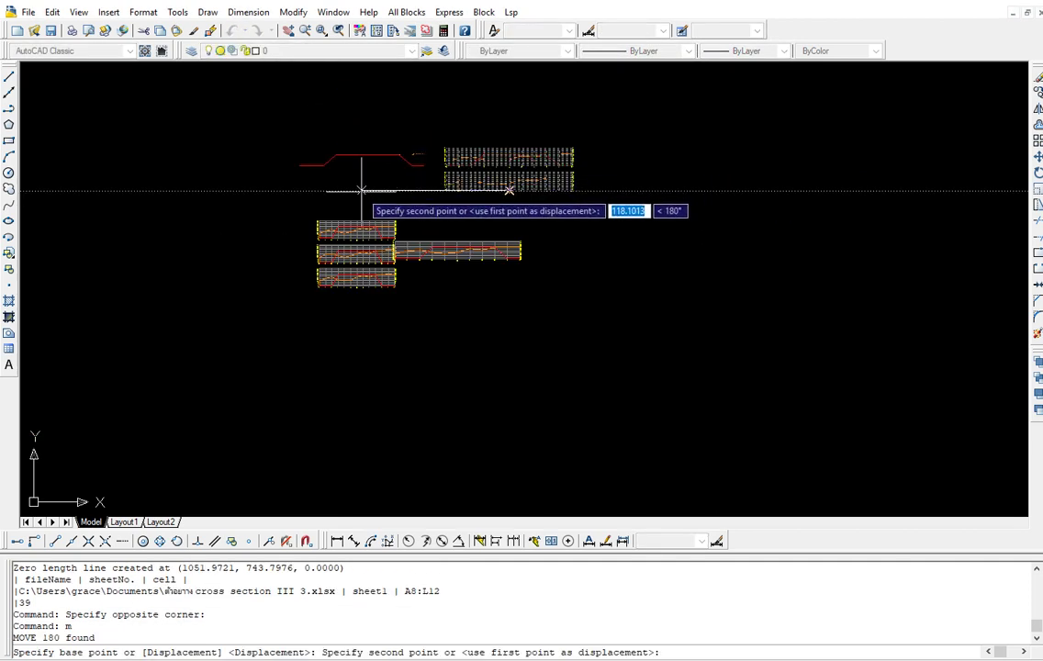
{"action": "scroll", "coordinate": [360, 202], "scroll_direction": "up", "scroll_amount": 3}
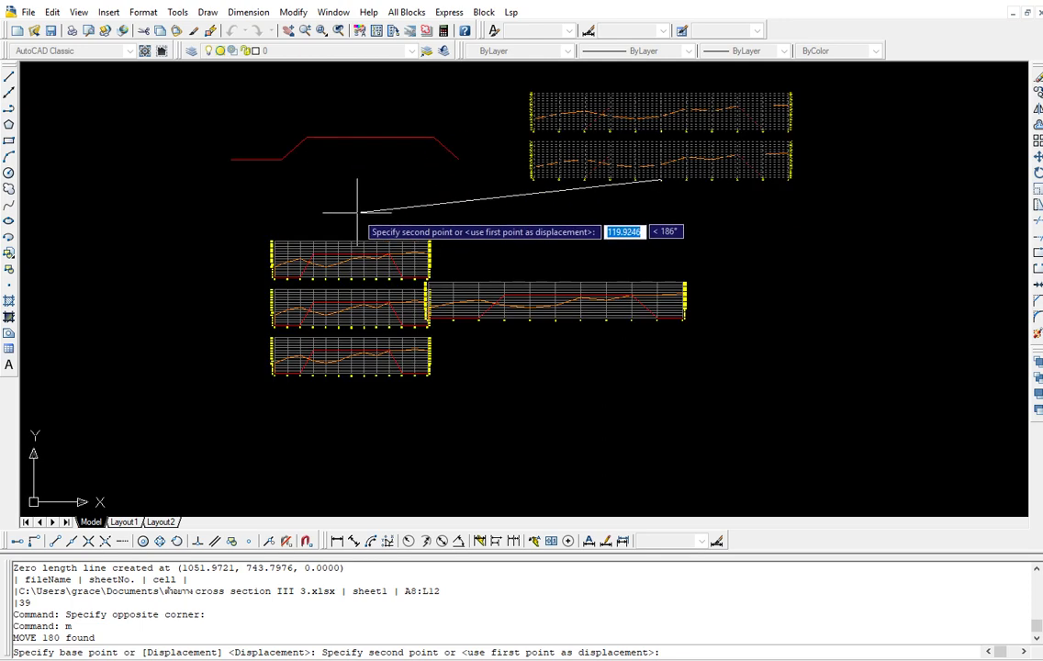
{"action": "left_click", "coordinate": [357, 221]}
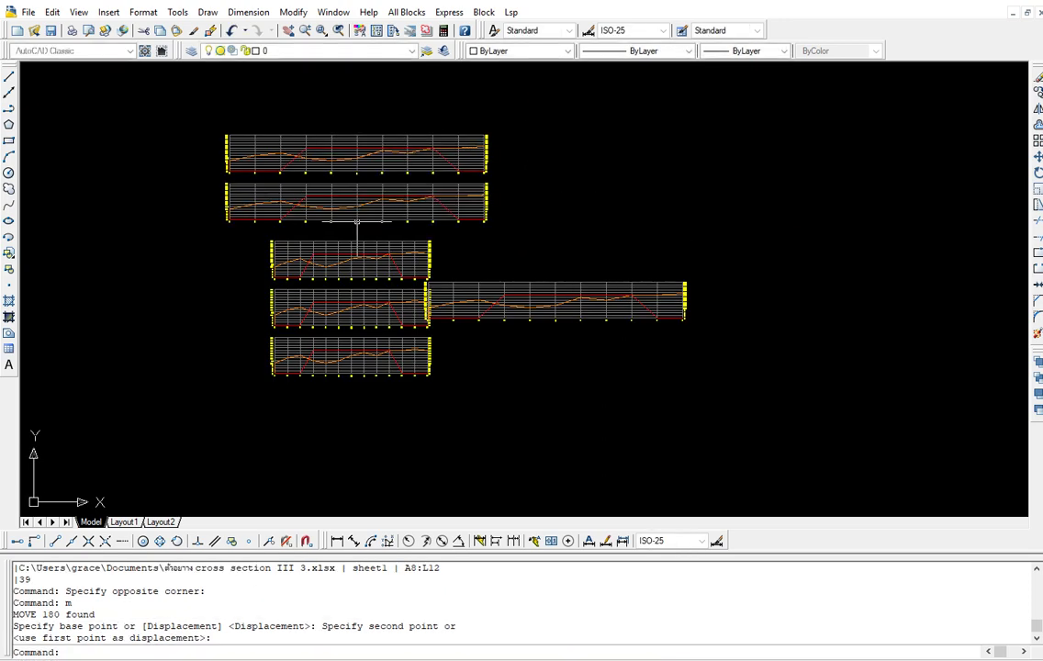
{"action": "scroll", "coordinate": [357, 222], "scroll_direction": "up", "scroll_amount": 3}
{"action": "scroll", "coordinate": [343, 216], "scroll_direction": "up", "scroll_amount": 2}
{"action": "scroll", "coordinate": [343, 214], "scroll_direction": "up", "scroll_amount": 2}
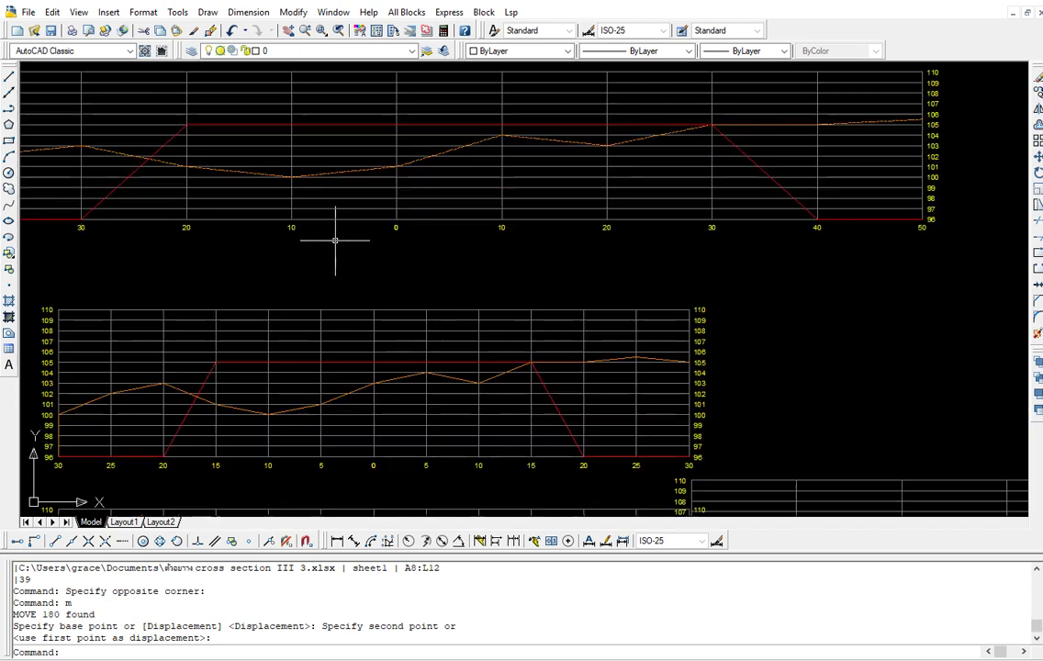
{"action": "left_click", "coordinate": [293, 34]}
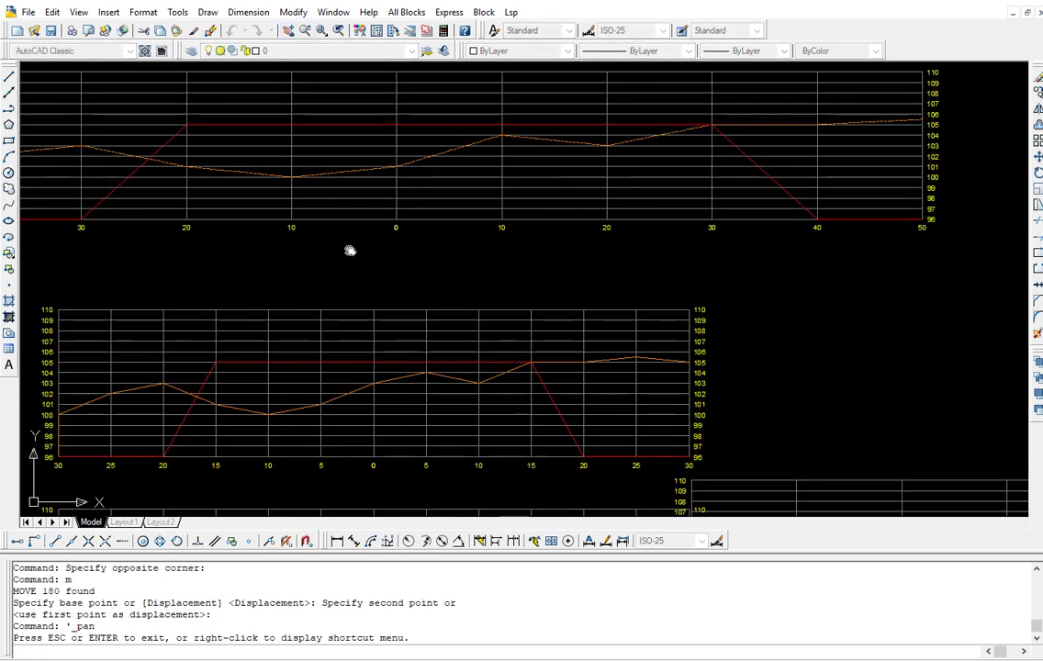
{"action": "left_click_drag", "start_coordinate": [349, 249], "coordinate": [410, 293]}
{"action": "scroll", "coordinate": [471, 366], "scroll_direction": "down", "scroll_amount": 2}
{"action": "scroll", "coordinate": [466, 461], "scroll_direction": "up", "scroll_amount": 5}
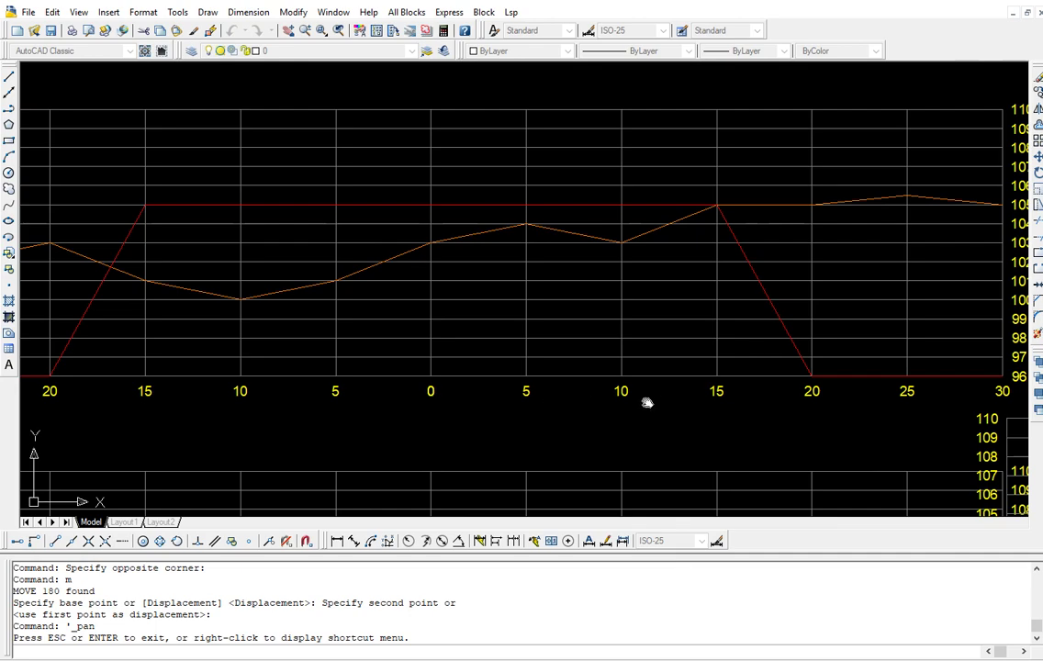
{"action": "scroll", "coordinate": [486, 417], "scroll_direction": "down", "scroll_amount": 2}
{"action": "left_click_drag", "start_coordinate": [523, 319], "coordinate": [533, 368]}
{"action": "scroll", "coordinate": [533, 317], "scroll_direction": "down", "scroll_amount": 2}
{"action": "mouse_move", "coordinate": [533, 317]}
{"action": "left_mouse_down"}
{"action": "mouse_move", "coordinate": [522, 426]}
{"action": "mouse_move", "coordinate": [507, 430]}
{"action": "left_mouse_up"}
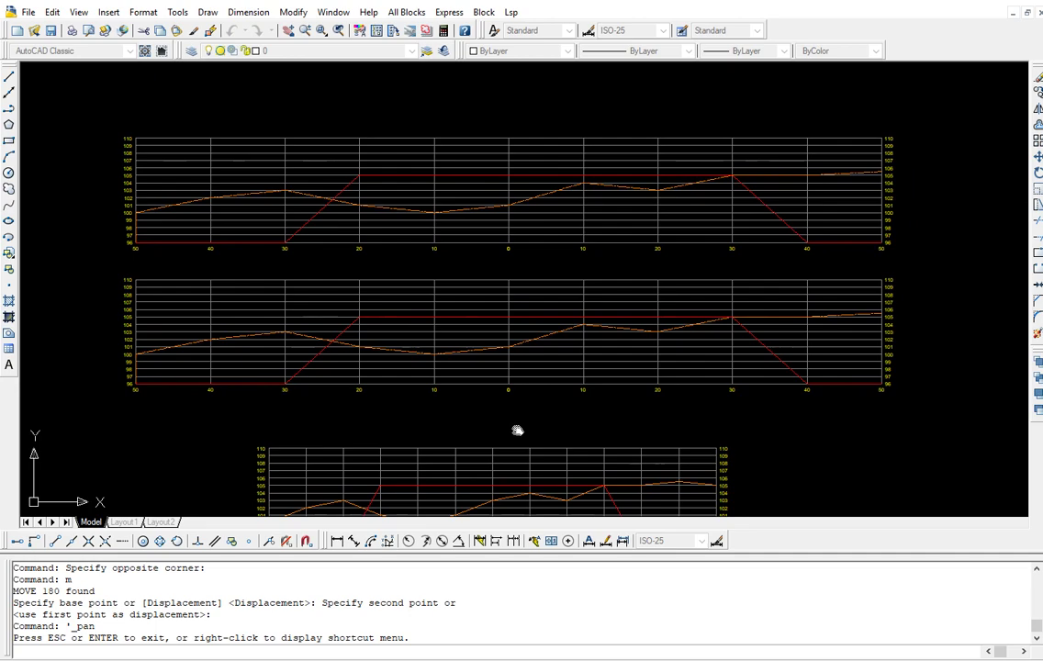
{"action": "left_click_drag", "start_coordinate": [652, 450], "coordinate": [469, 344]}
{"action": "mouse_move", "coordinate": [770, 332]}
{"action": "left_mouse_down"}
{"action": "mouse_move", "coordinate": [608, 344]}
{"action": "mouse_move", "coordinate": [539, 330]}
{"action": "mouse_move", "coordinate": [427, 336]}
{"action": "mouse_move", "coordinate": [622, 339]}
{"action": "left_mouse_up"}
{"action": "scroll", "coordinate": [595, 326], "scroll_direction": "down", "scroll_amount": 3}
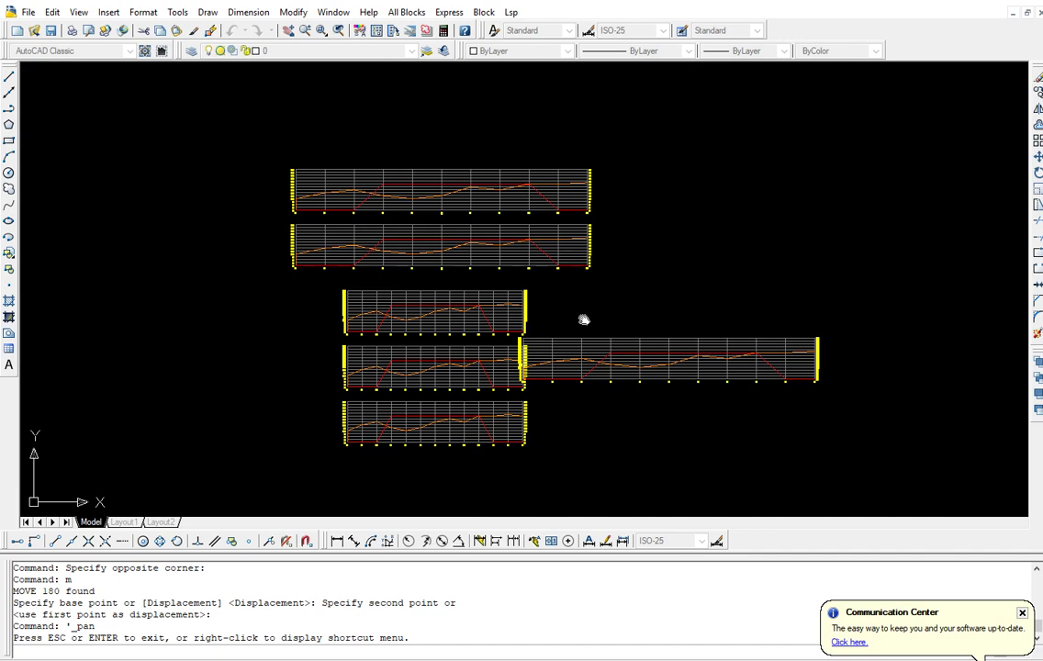
{"action": "scroll", "coordinate": [584, 319], "scroll_direction": "up", "scroll_amount": 2}
{"action": "right_click", "coordinate": [582, 318]}
{"action": "left_click", "coordinate": [609, 321]}
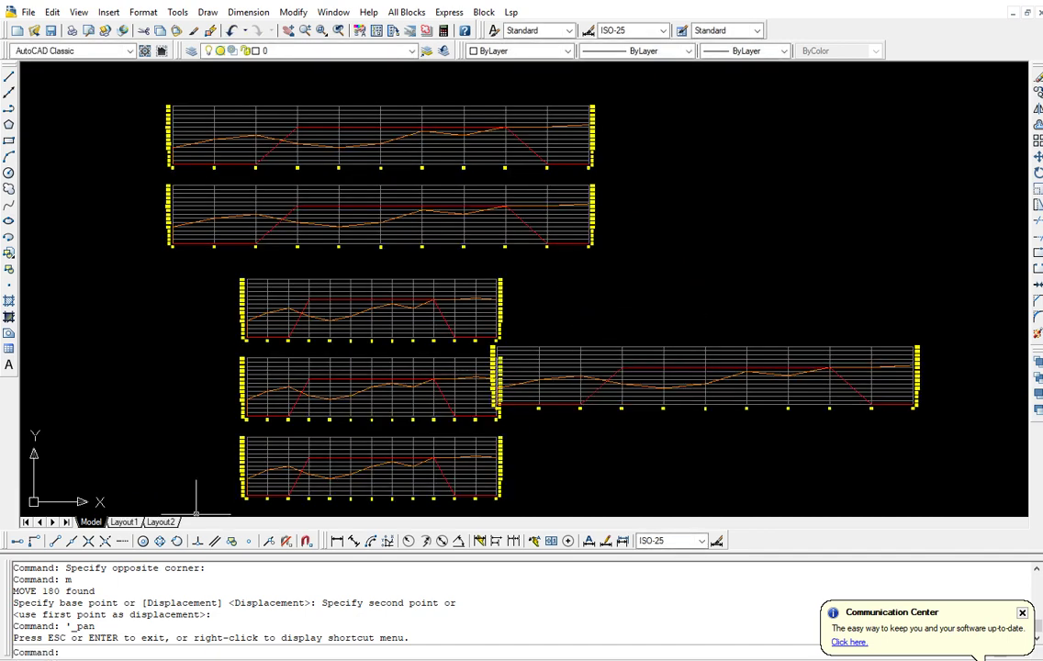
{"action": "key", "text": "alt+Tab"}
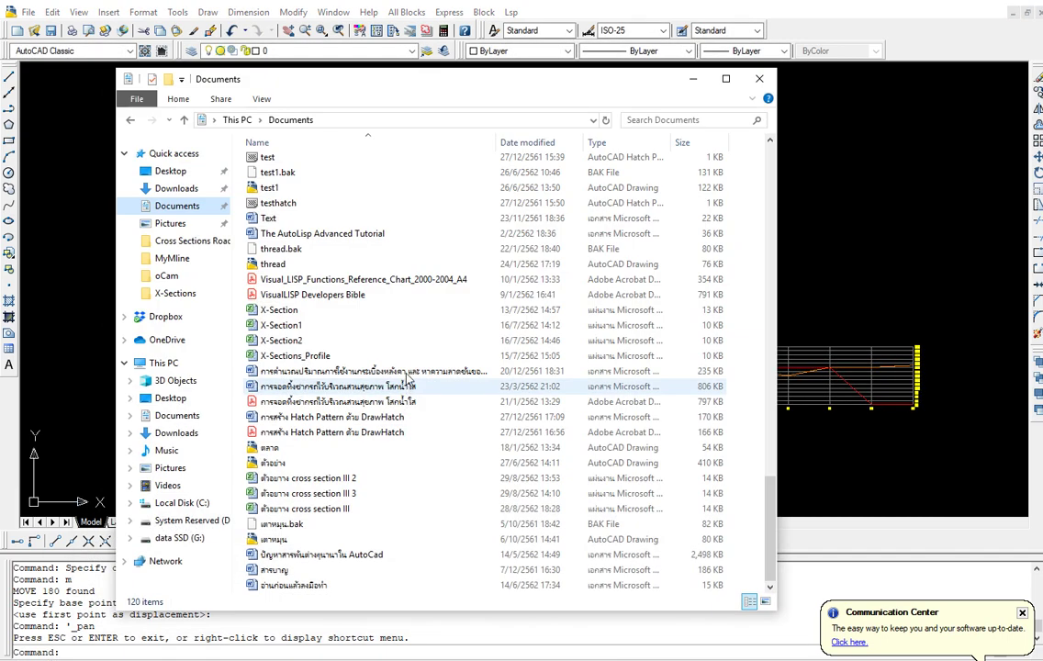
- Open the 'cross section III' workbook from Documents in Excel
{"action": "double_click", "coordinate": [323, 512]}
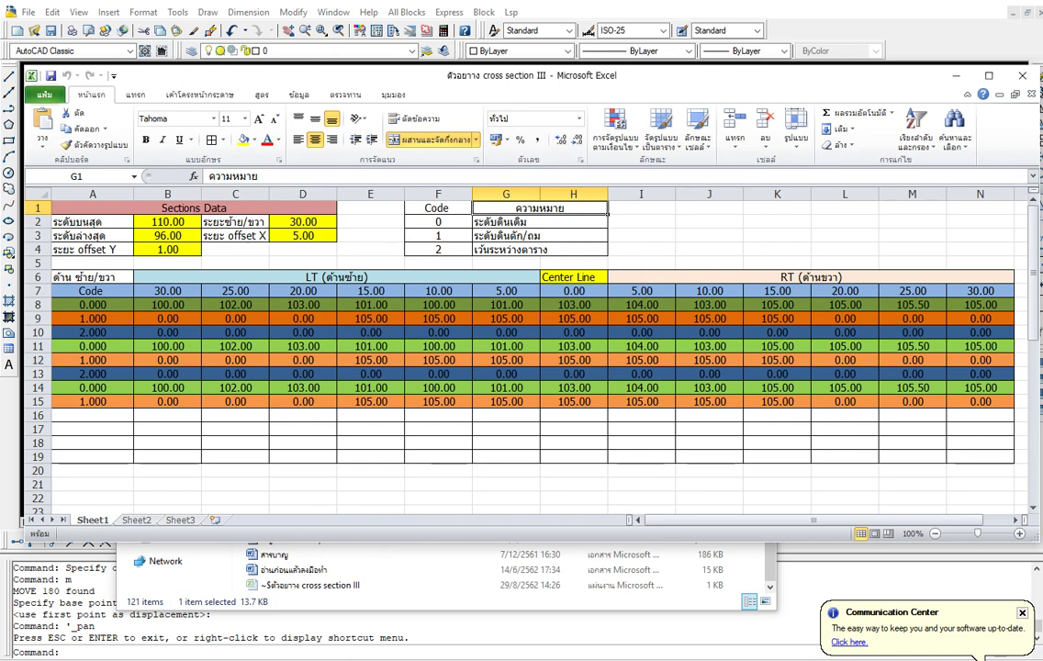
{"action": "key", "text": "alt+Tab"}
- Open the 'cross section III 2' and 'cross section III 3' workbooks, then return to AutoCAD
{"action": "double_click", "coordinate": [303, 462]}
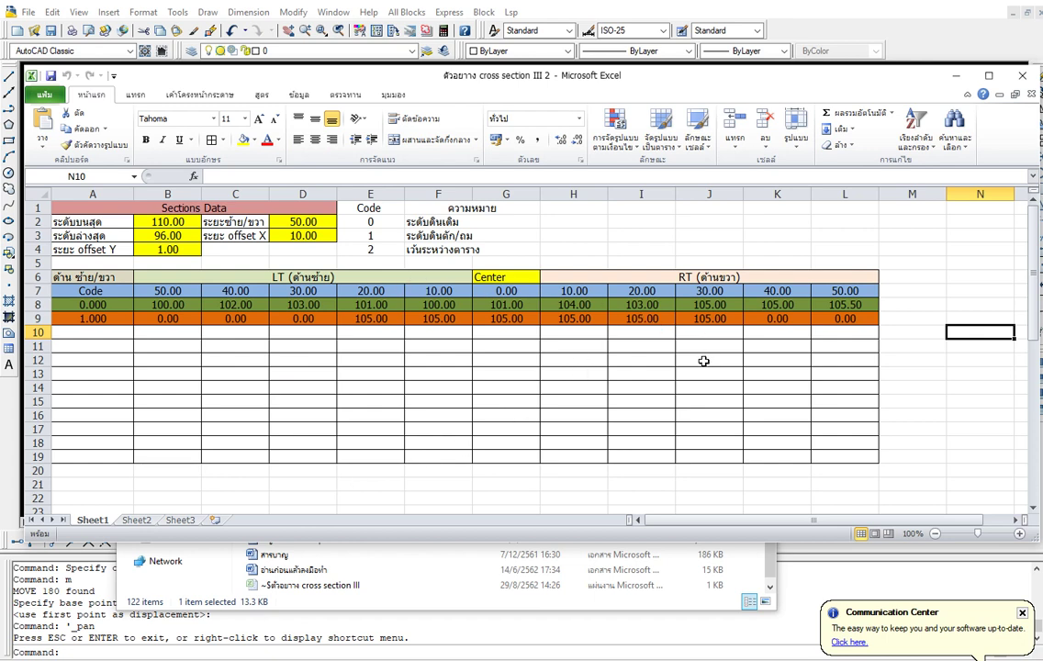
{"action": "key", "text": "alt+Tab"}
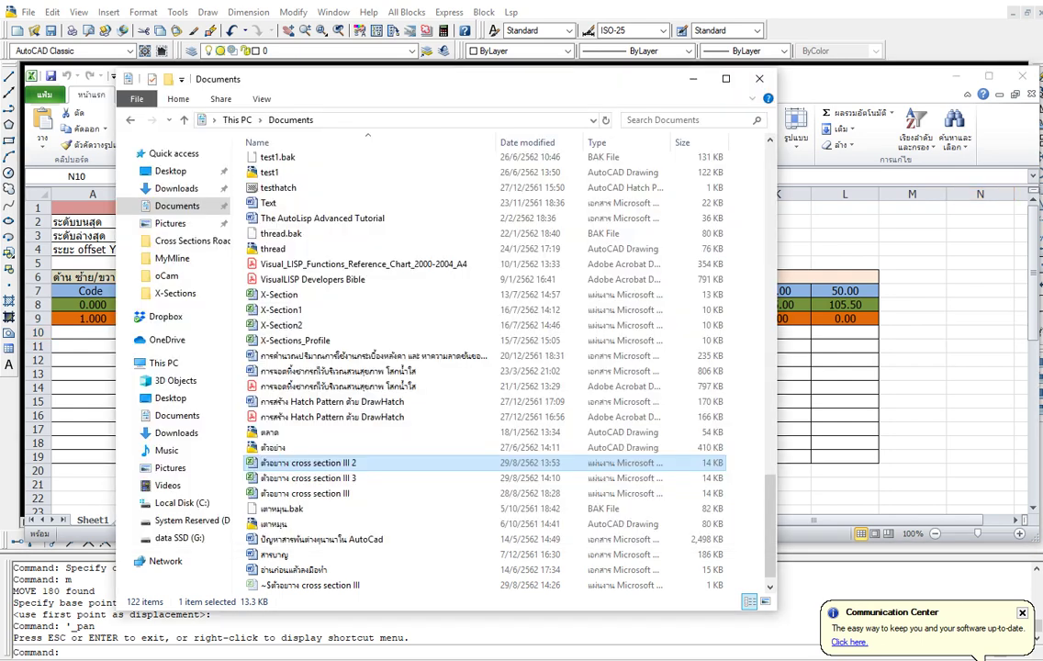
{"action": "left_click", "coordinate": [323, 479]}
{"action": "double_click", "coordinate": [323, 478]}
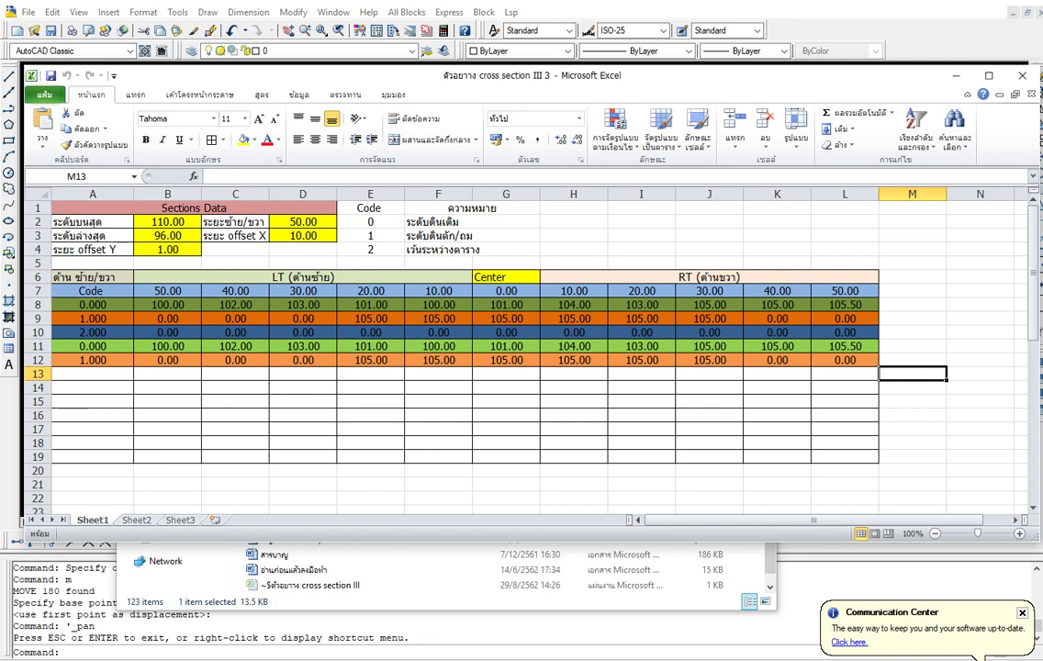
{"action": "key", "text": "alt+Tab"}
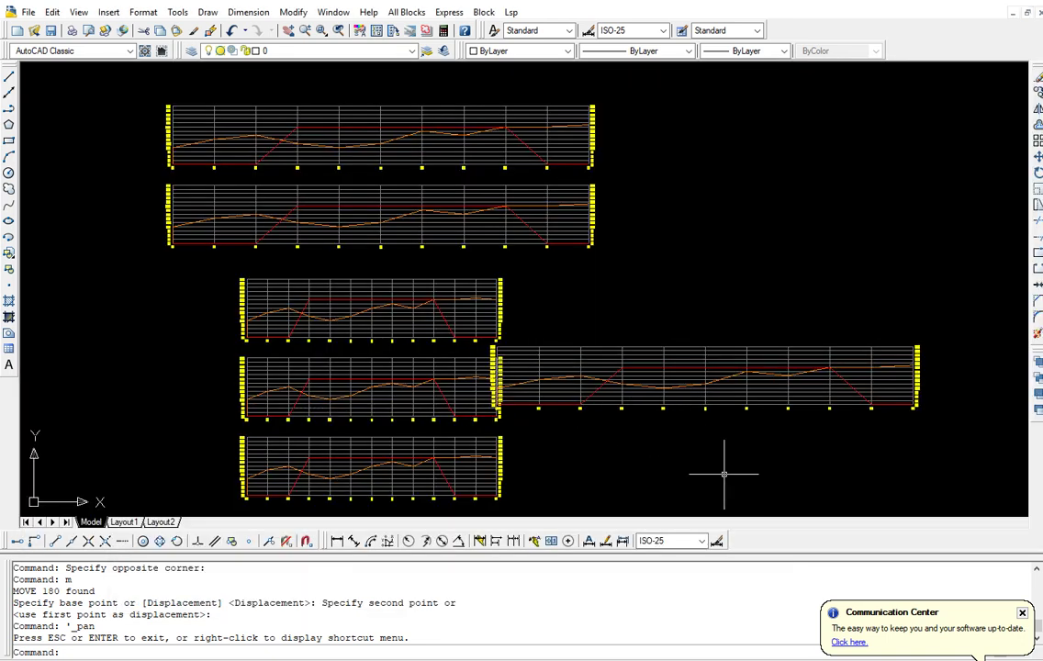
{"action": "scroll", "coordinate": [728, 474], "scroll_direction": "down", "scroll_amount": 2}
{"action": "scroll", "coordinate": [728, 474], "scroll_direction": "up", "scroll_amount": 1}
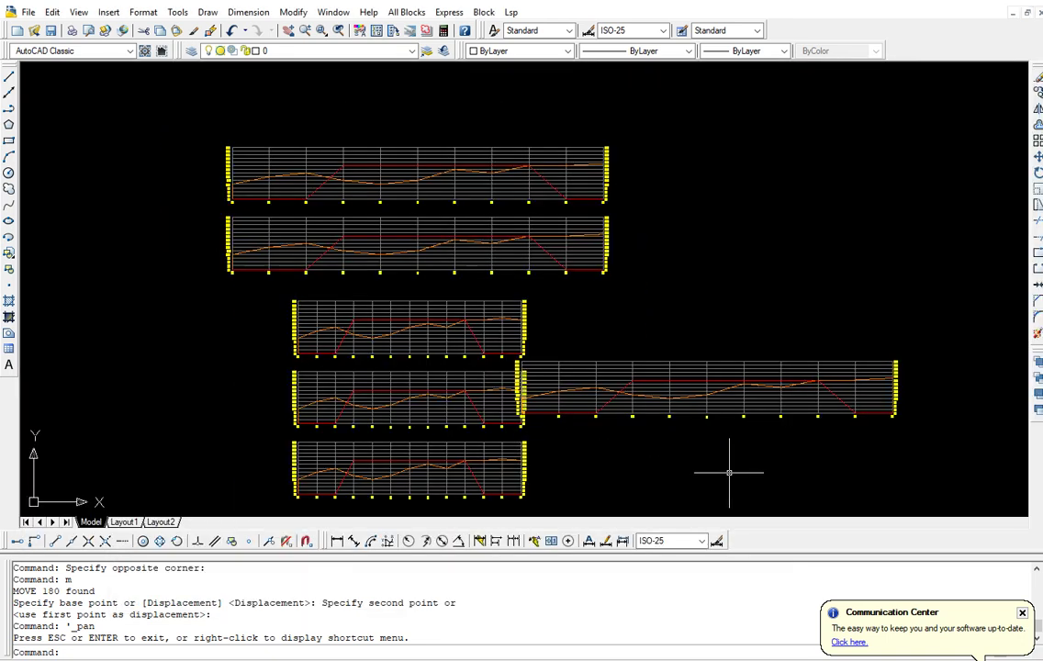
{"action": "scroll", "coordinate": [481, 285], "scroll_direction": "up", "scroll_amount": 3}
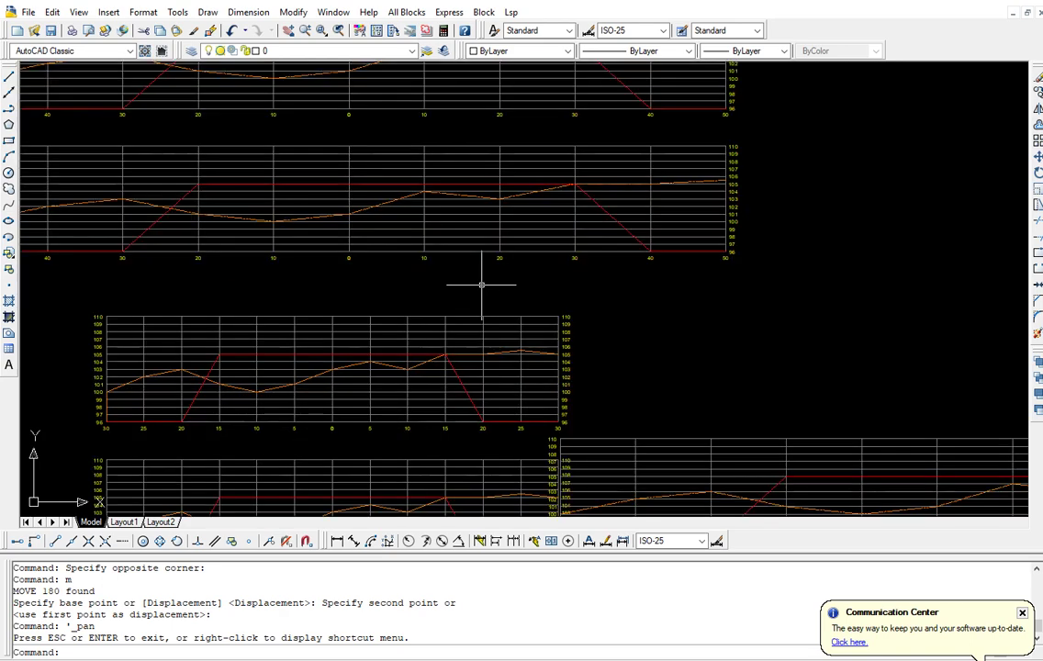
{"action": "scroll", "coordinate": [482, 285], "scroll_direction": "up", "scroll_amount": 2}
{"action": "left_click", "coordinate": [287, 32]}
{"action": "mouse_move", "coordinate": [270, 211]}
{"action": "left_mouse_down"}
{"action": "mouse_move", "coordinate": [658, 260]}
{"action": "mouse_move", "coordinate": [620, 238]}
{"action": "left_mouse_up"}
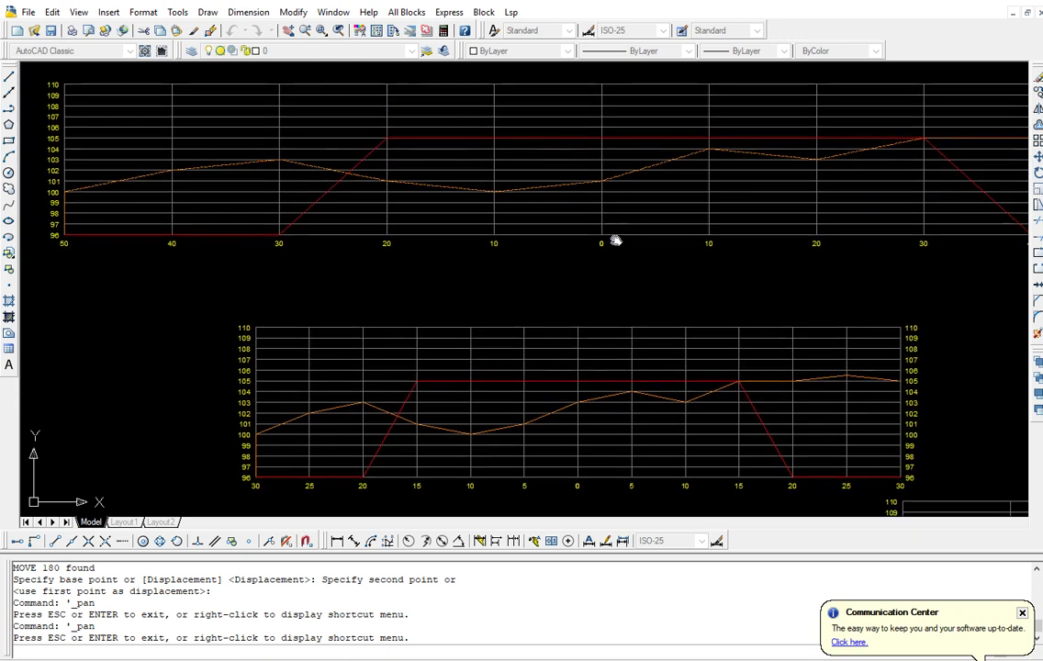
{"action": "left_click_drag", "start_coordinate": [581, 275], "coordinate": [582, 254]}
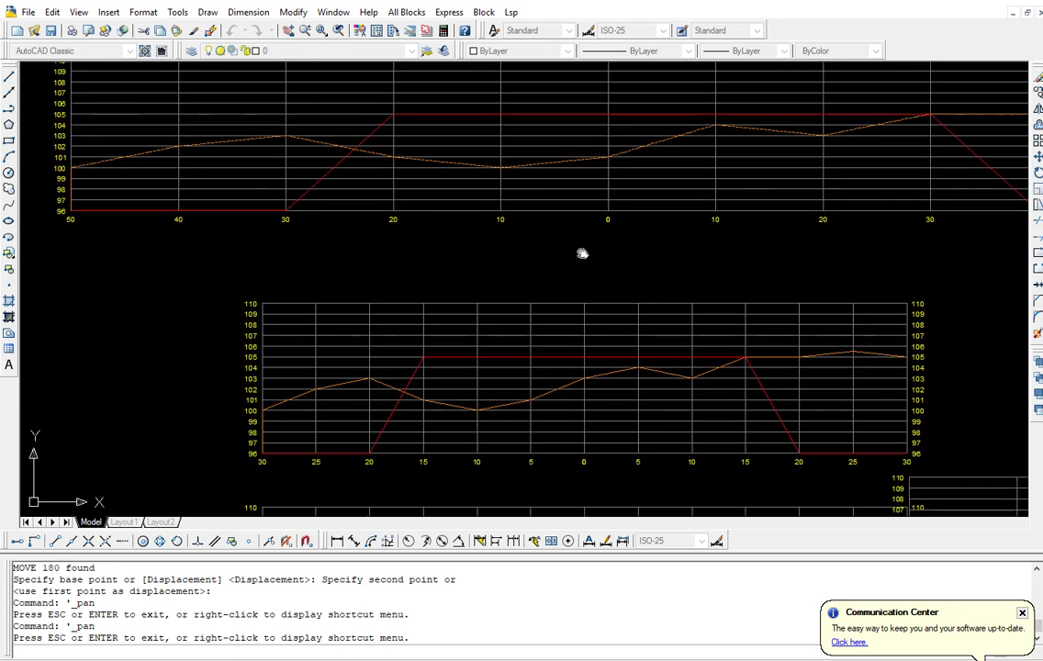
{"action": "right_click", "coordinate": [533, 259]}
{"action": "left_click", "coordinate": [555, 268]}
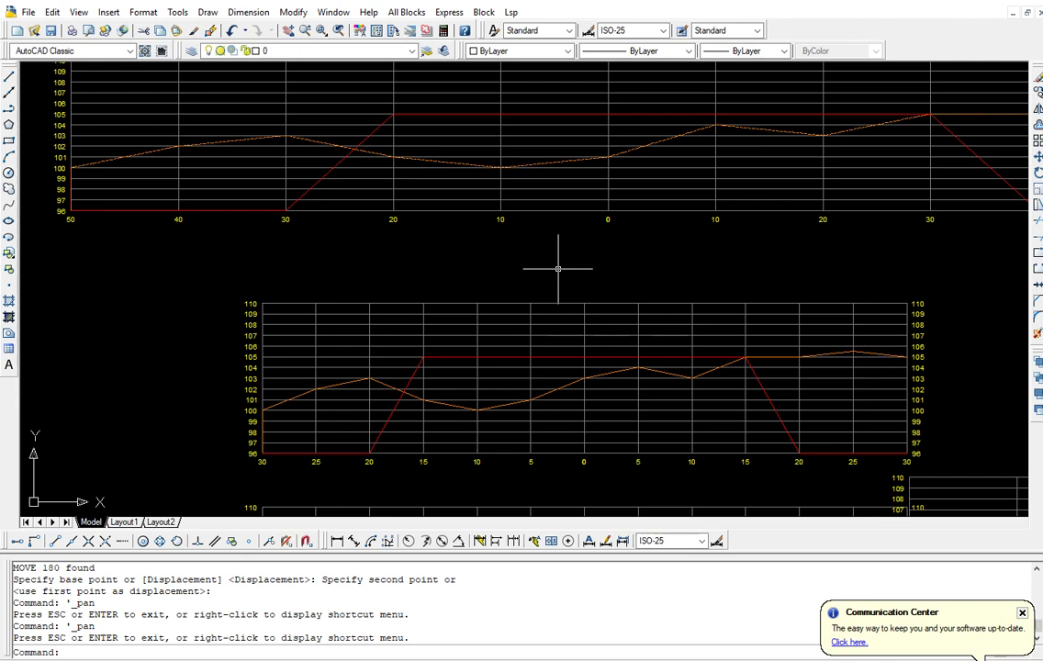
{"action": "scroll", "coordinate": [557, 269], "scroll_direction": "down", "scroll_amount": 3}
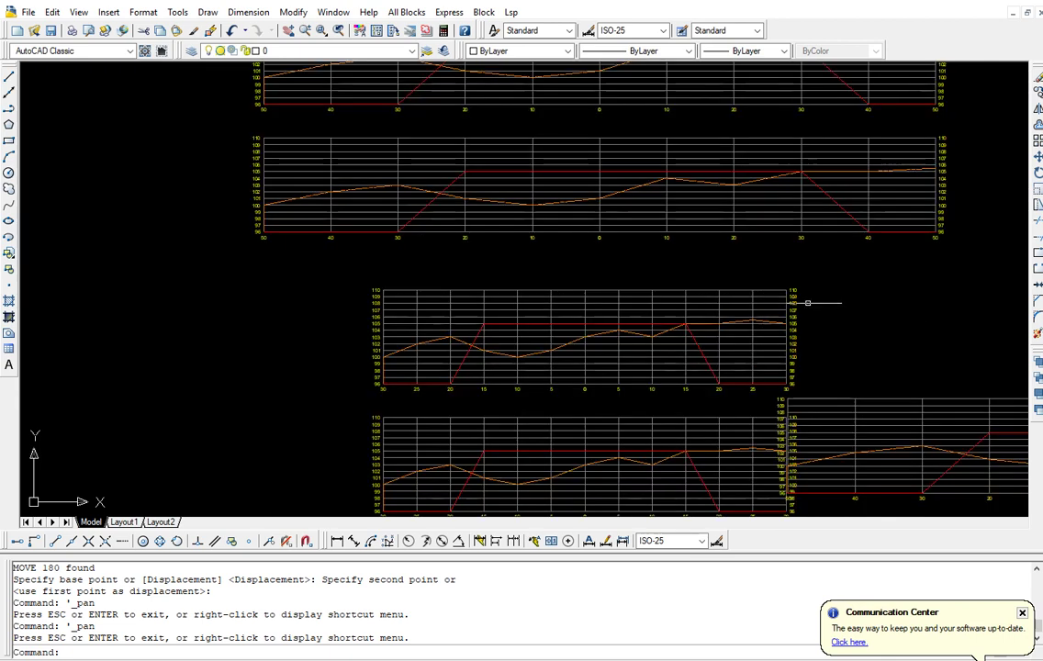
{"action": "scroll", "coordinate": [807, 304], "scroll_direction": "down", "scroll_amount": 2}
{"action": "key", "text": "ctrl+a"}
{"action": "left_click", "coordinate": [821, 314]}
{"action": "left_click", "coordinate": [810, 303]}
{"action": "left_click", "coordinate": [290, 33]}
{"action": "mouse_move", "coordinate": [638, 301]}
{"action": "left_mouse_down"}
{"action": "mouse_move", "coordinate": [379, 266]}
{"action": "mouse_move", "coordinate": [356, 273]}
{"action": "left_mouse_up"}
{"action": "right_click", "coordinate": [371, 260]}
{"action": "left_click", "coordinate": [397, 264]}
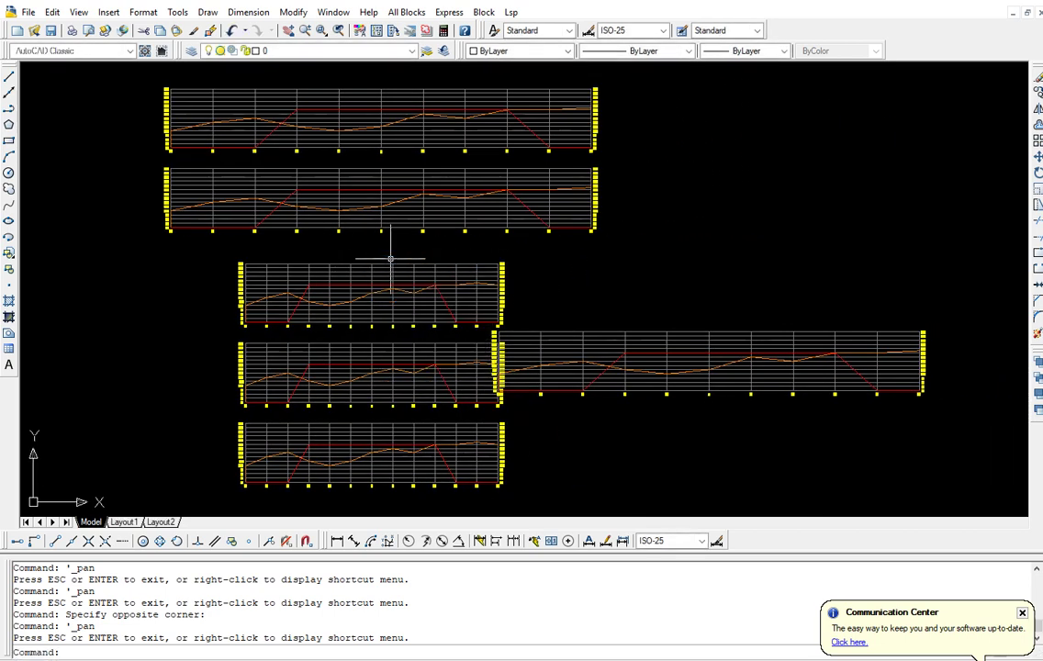